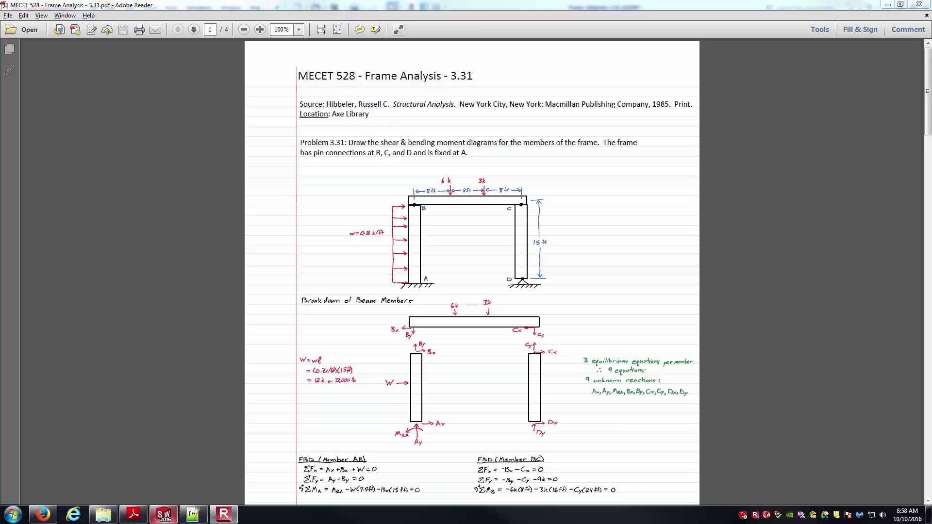
Step: Bring the Frame_Hibbeler_3.31 frame up in SOLIDWORKS, rotate it, and open the Options dropdown
scroll(564, 245, "up", 2, "ctrl")
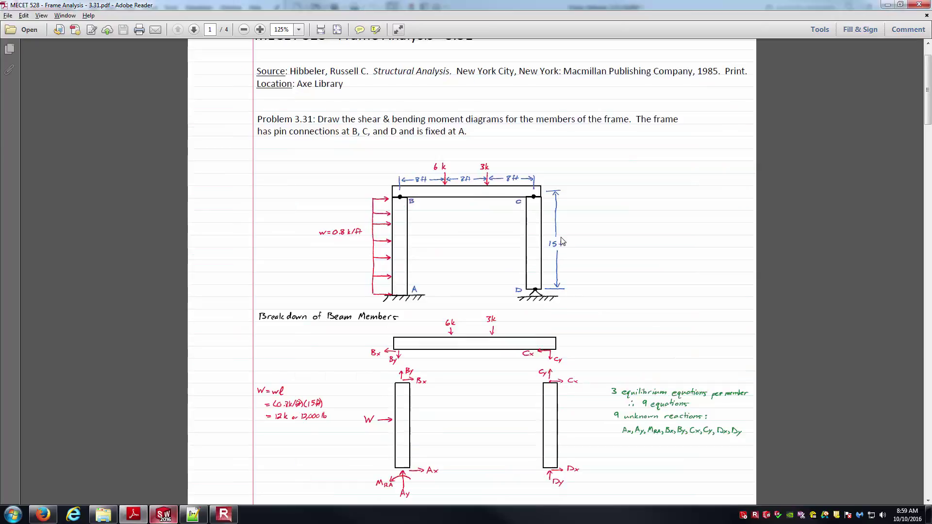
scroll(564, 246, "up", 3)
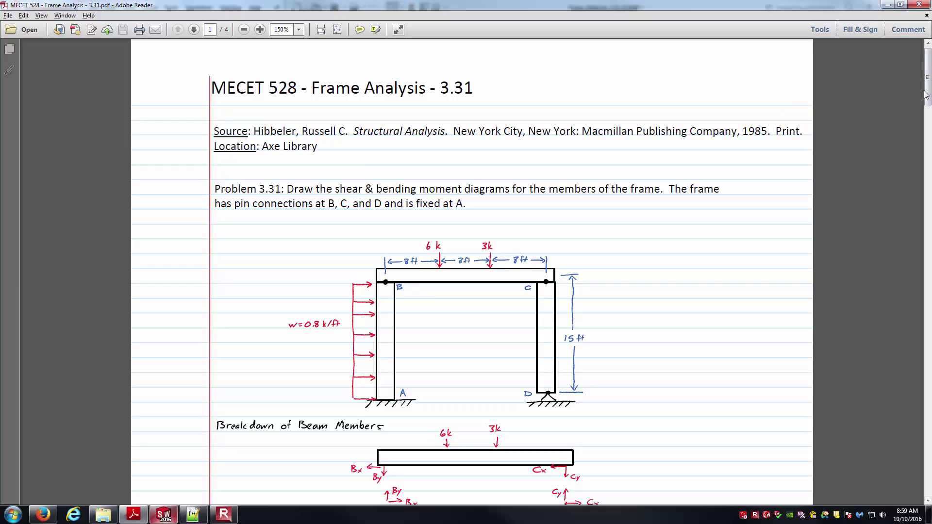
scroll(927, 109, "down", 3)
left_click_drag(928, 109, 906, 228)
left_click_drag(906, 229, 862, 70)
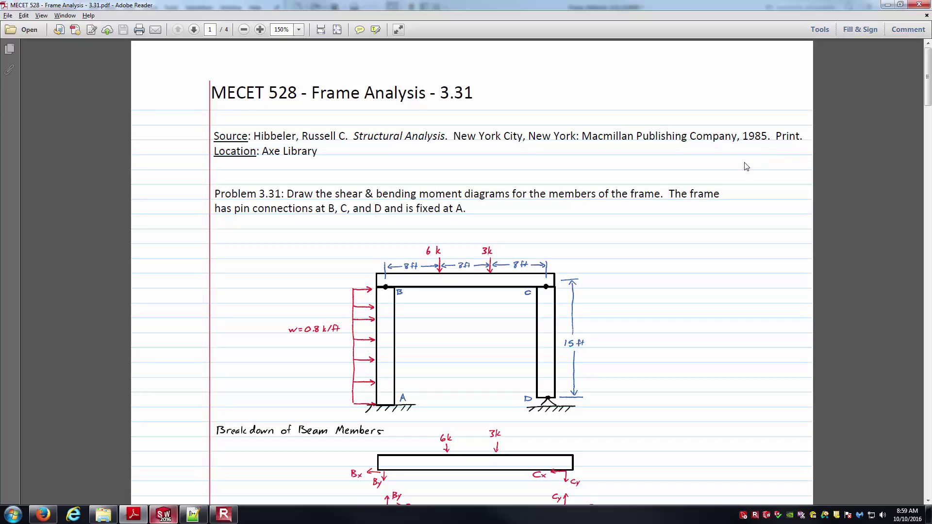
key("alt+Tab")
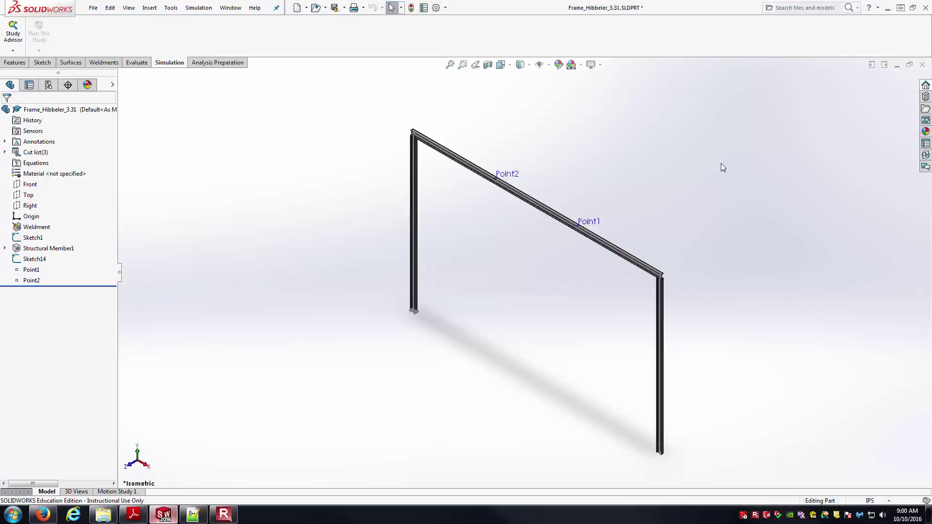
middle_click_drag(691, 157, 681, 151)
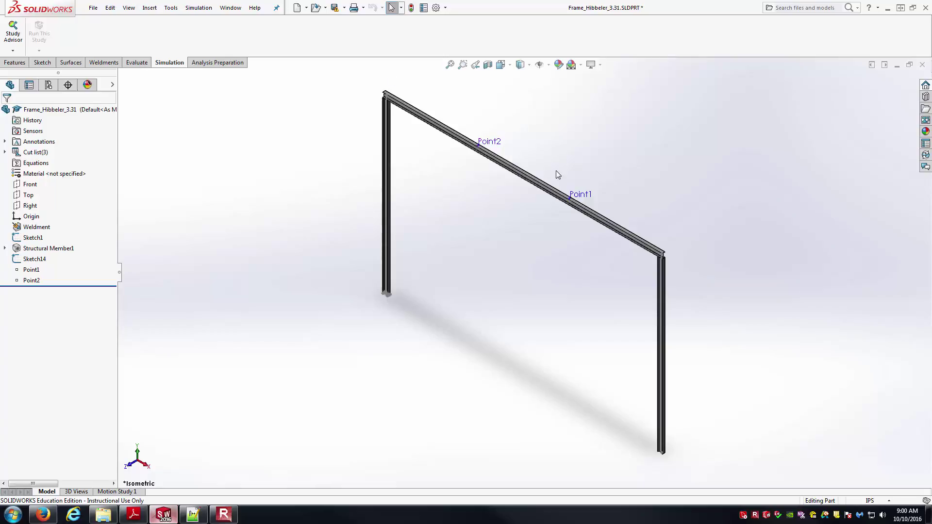
scroll(229, 62, "up", 5)
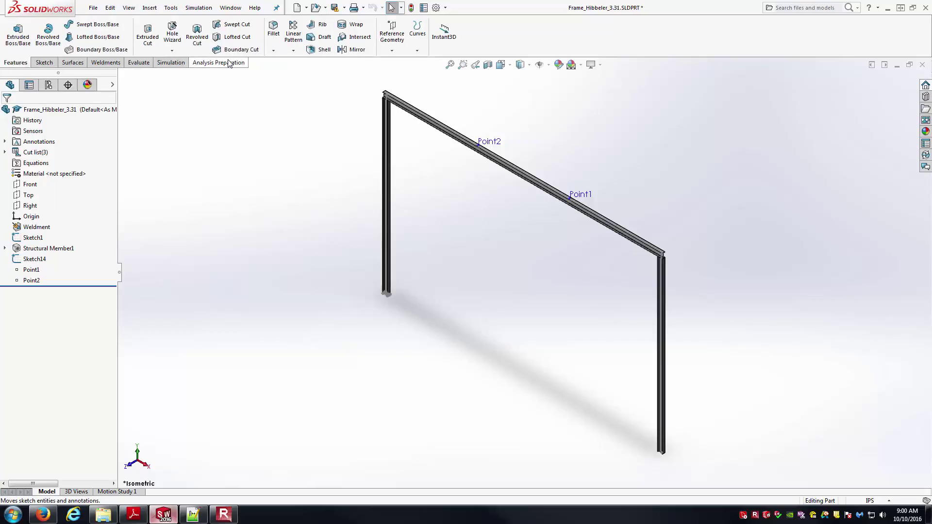
left_click(540, 65)
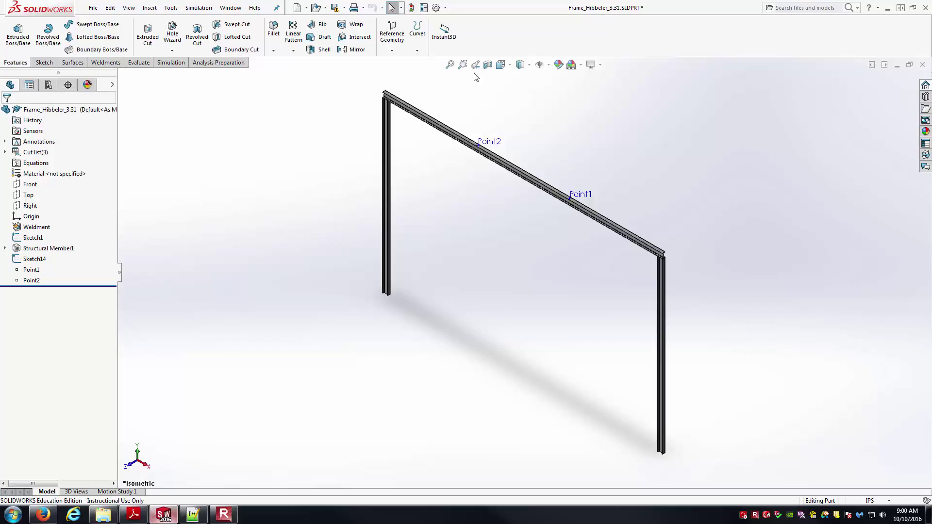
Step: Turn on the SOLIDWORKS Simulation add-in and show the Simulation commands
left_click(446, 8)
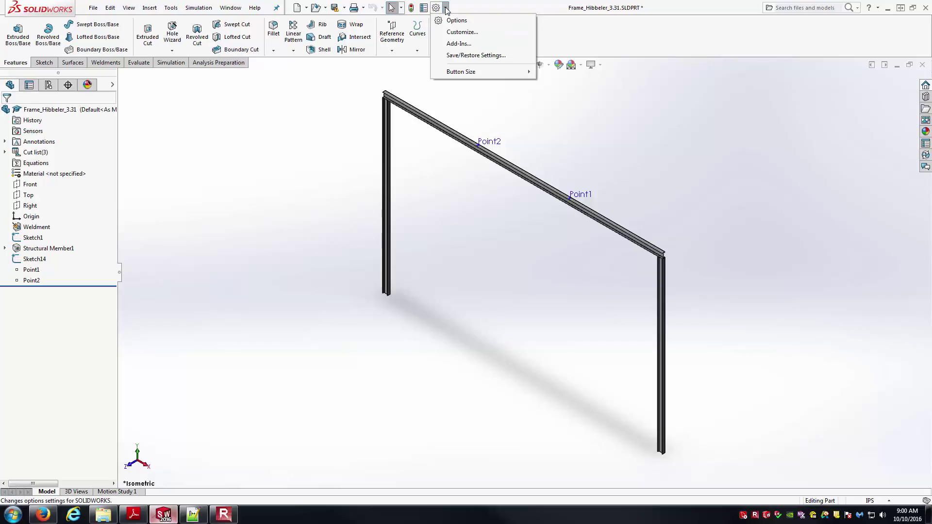
left_click(460, 44)
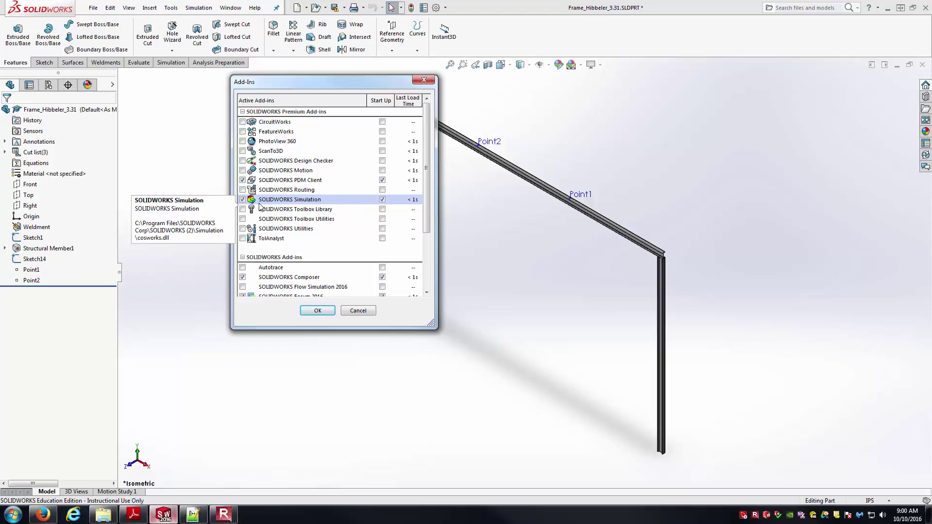
left_click(318, 311)
left_click(170, 65)
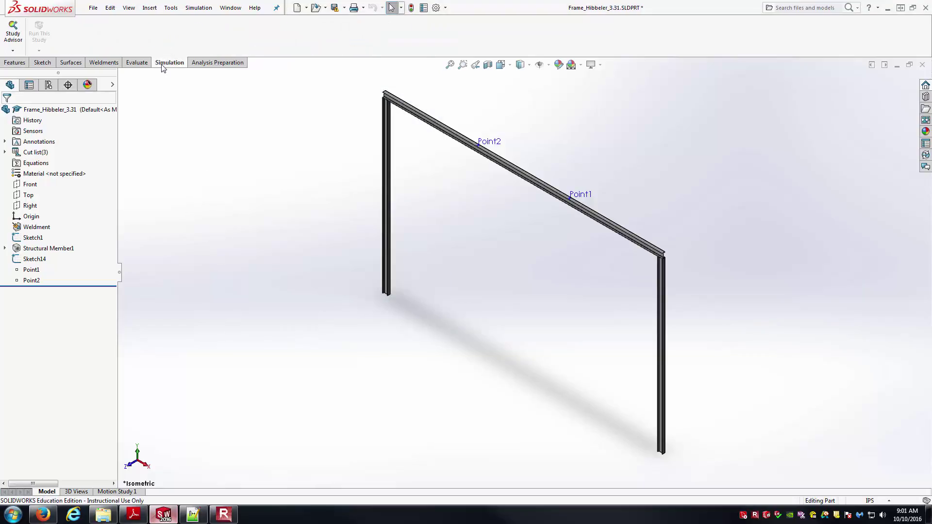
Step: Create a new static study named Static 1 from the Study Advisor
left_click(14, 52)
left_click(13, 50)
left_click(14, 51)
left_click(25, 74)
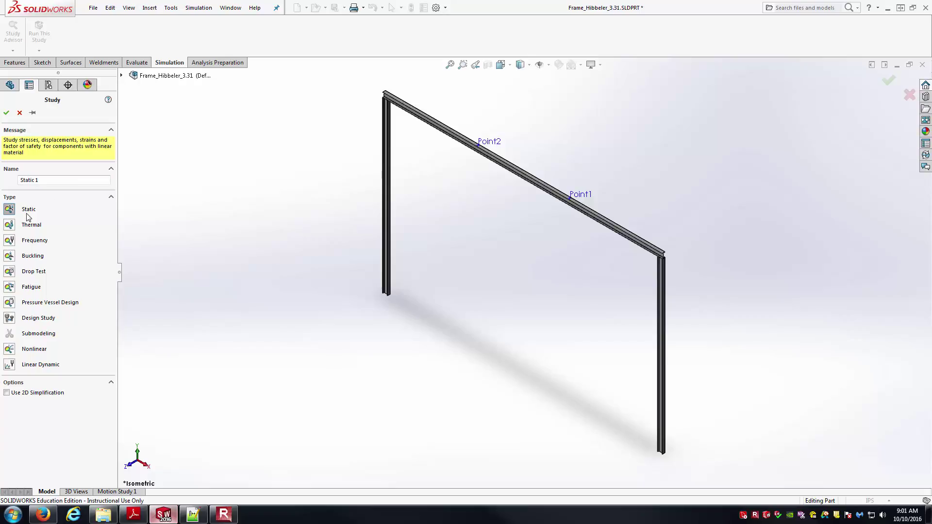
left_click(7, 113)
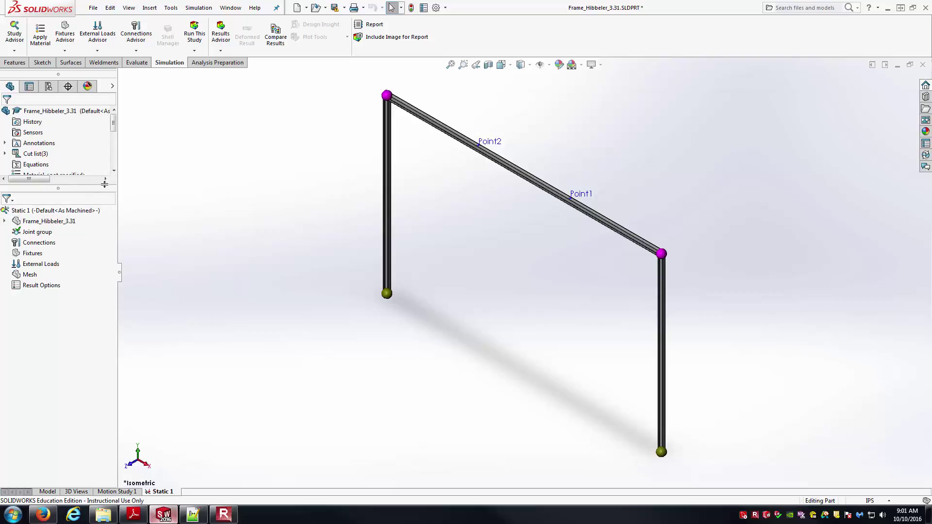
mouse_move(100, 189)
left_mouse_down()
mouse_move(98, 235)
mouse_move(93, 199)
left_mouse_up()
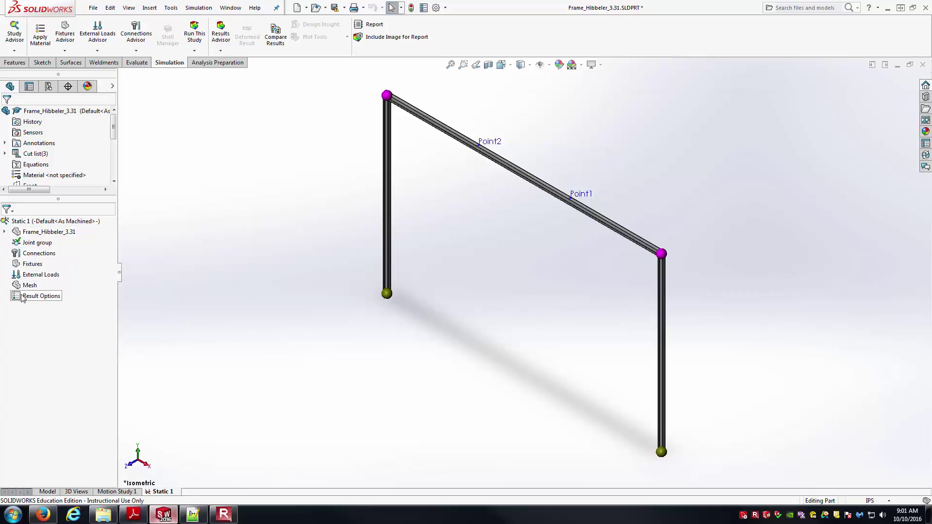
Step: Expand the part's cut list to reveal the three beam bodies and identify SolidBody 2
left_click(5, 231)
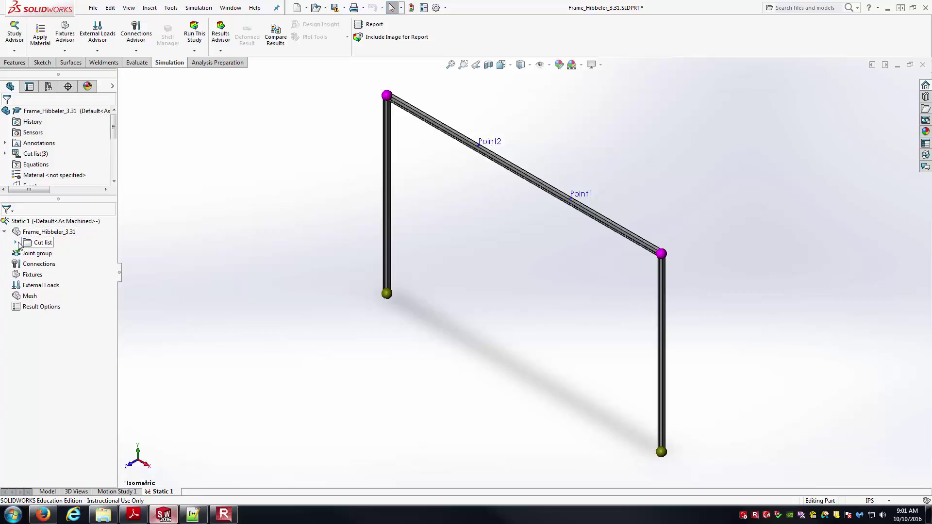
left_click(15, 242)
left_click(27, 253)
left_click(27, 285)
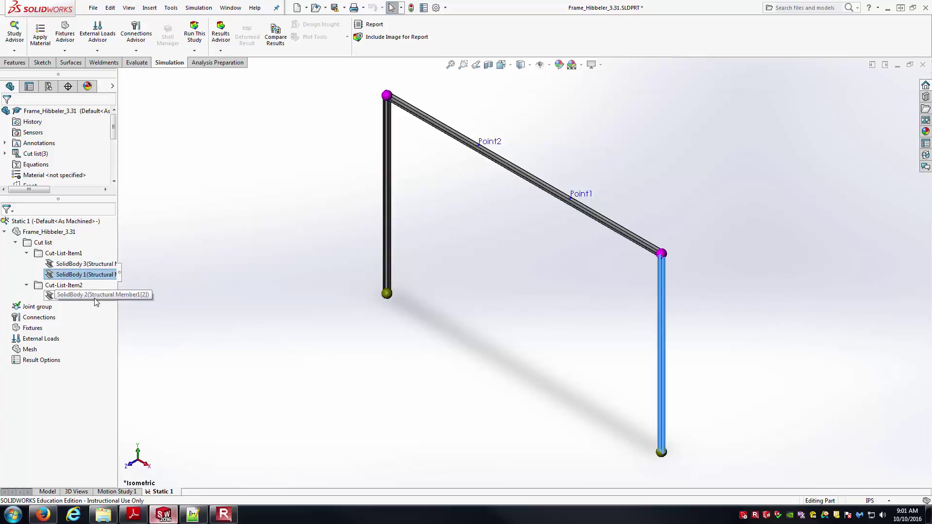
left_click(94, 297)
left_click(219, 275)
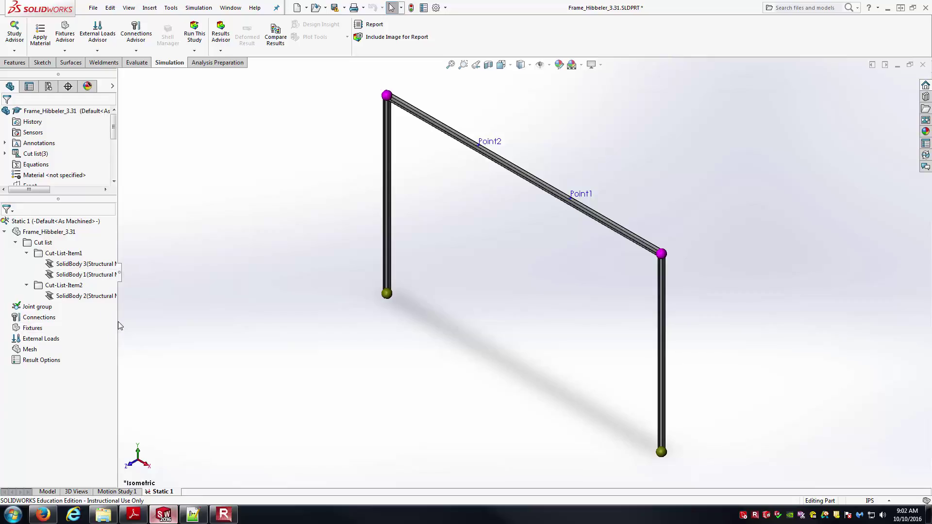
left_click_drag(119, 326, 203, 328)
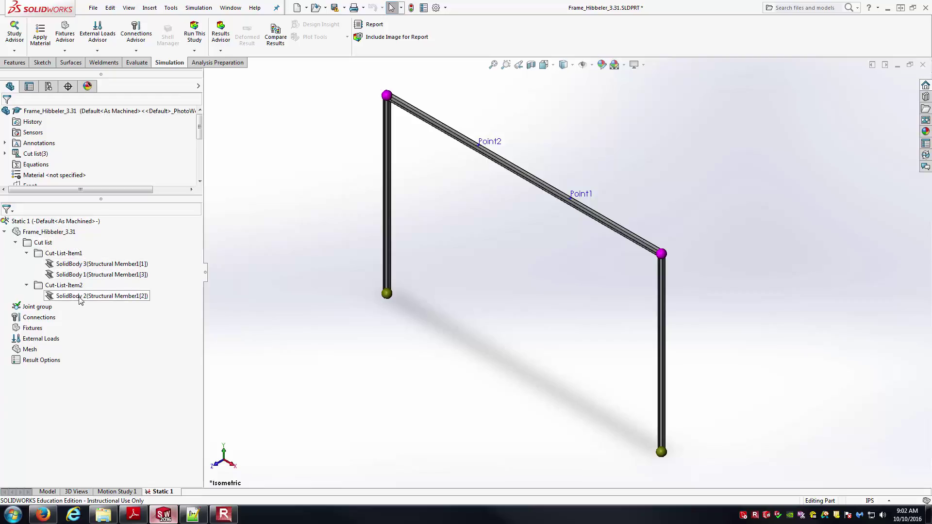
Step: Apply ASTM A36 Steel to all three frame bodies at once
right_click(62, 233)
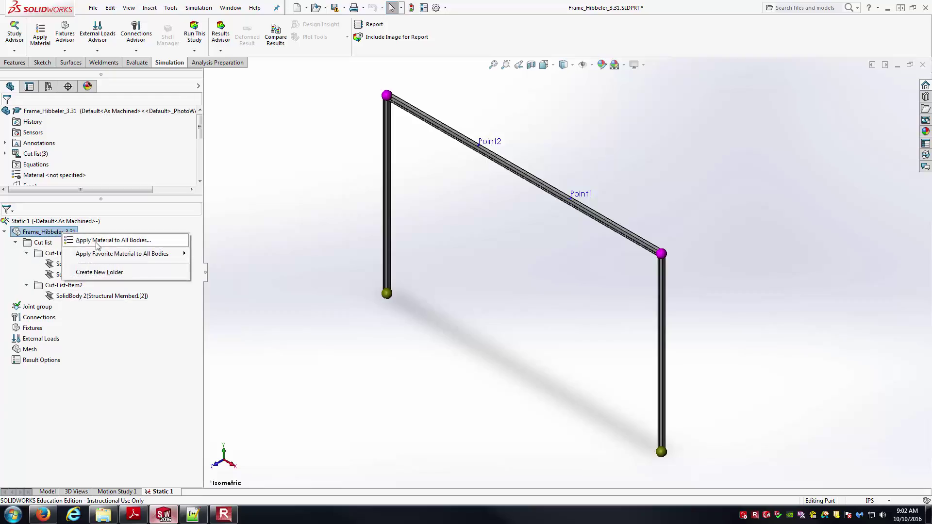
left_click(96, 240)
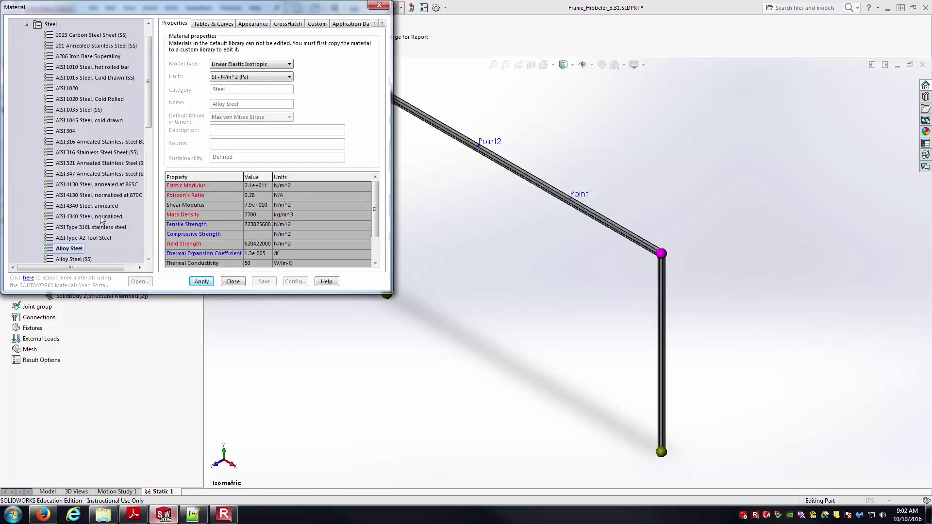
scroll(150, 130, "down", 2)
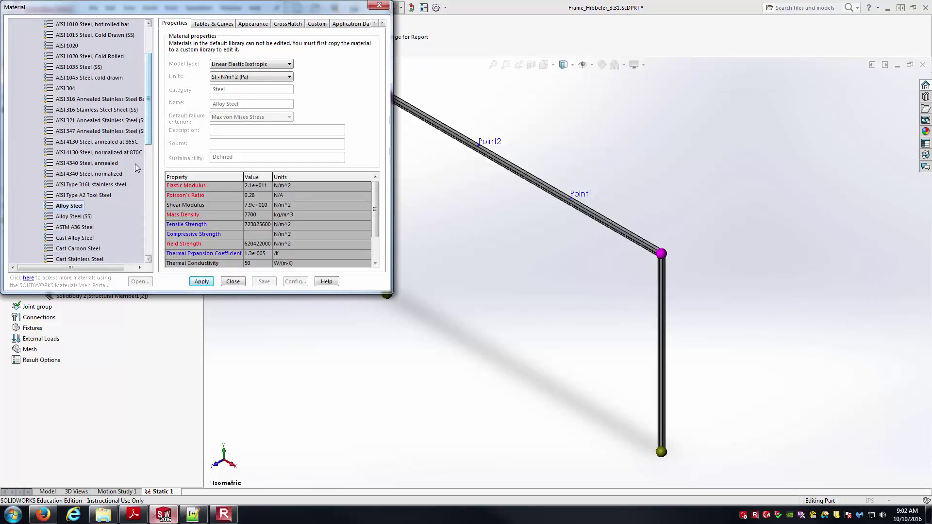
left_click(68, 227)
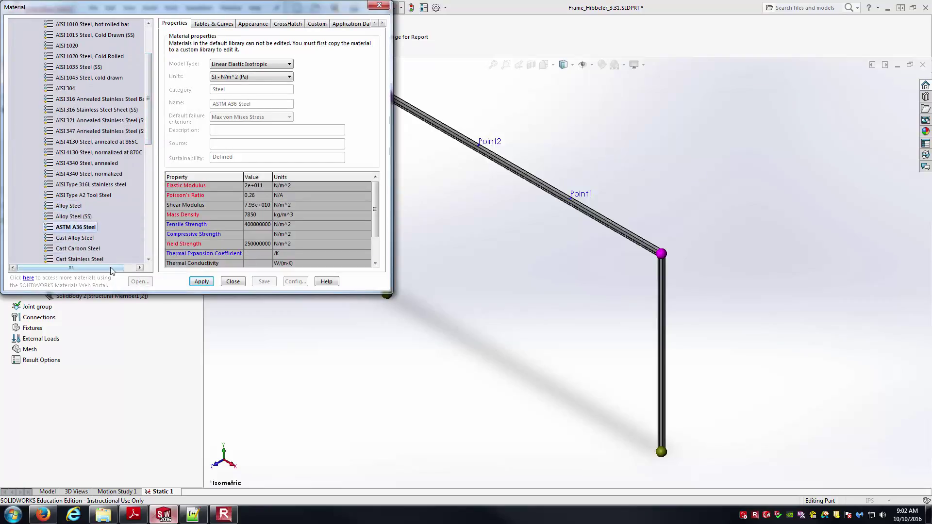
left_click(207, 285)
left_click(234, 282)
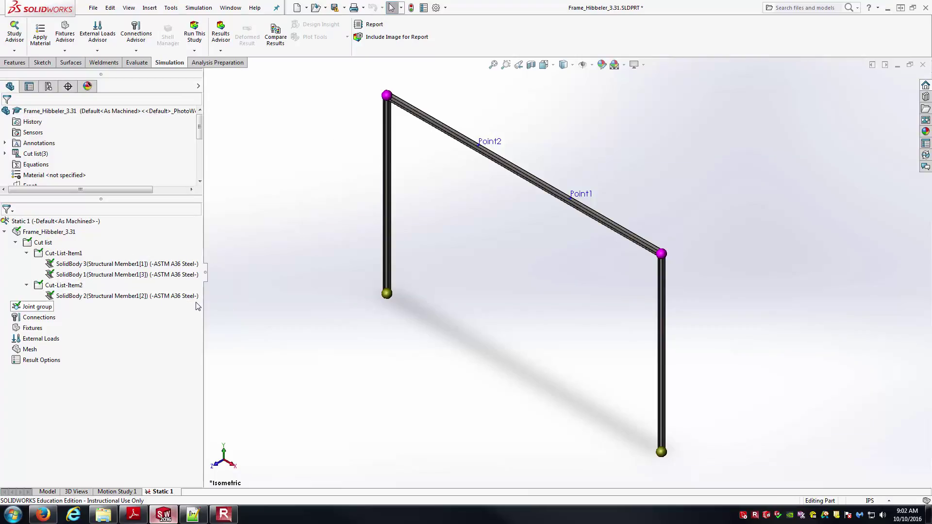
Step: Edit the Joint group with all beams selected, recalculating Joints 1–4, and accept the warning
left_click(4, 232)
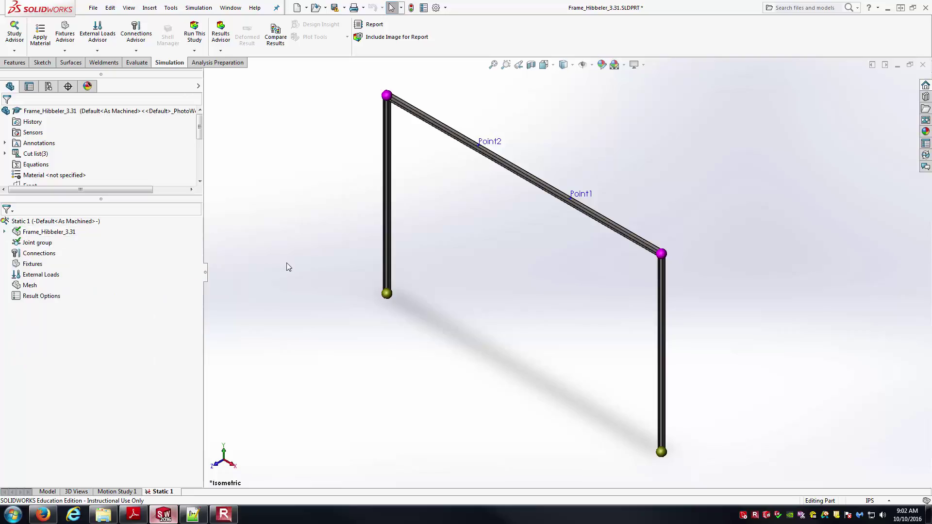
left_click(34, 243)
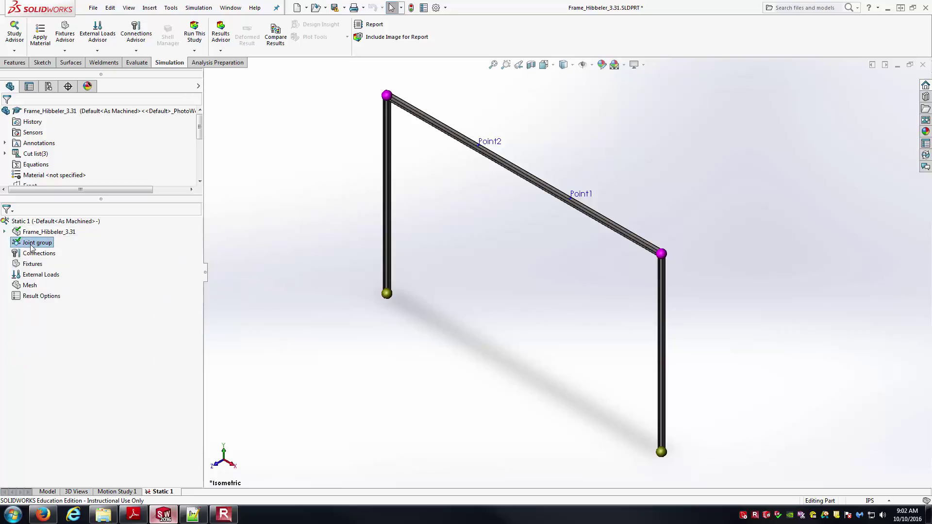
right_click(31, 246)
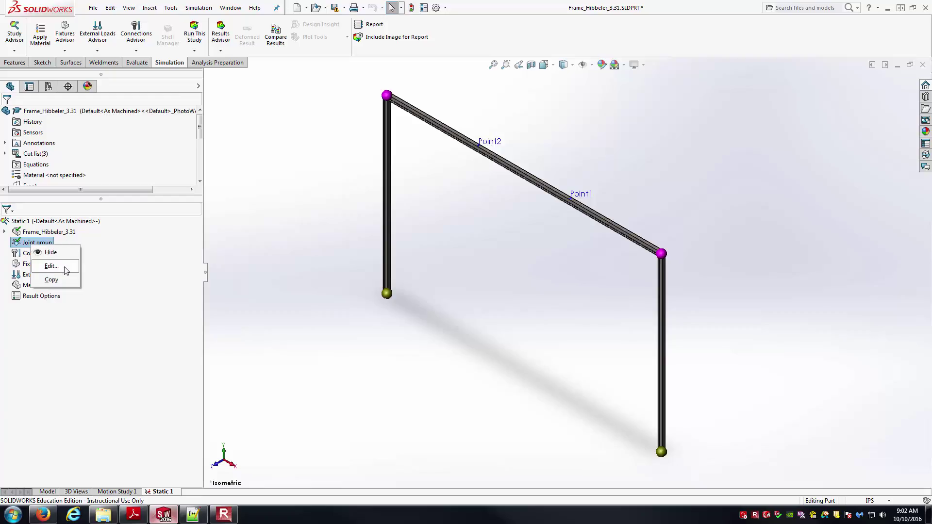
left_click(52, 266)
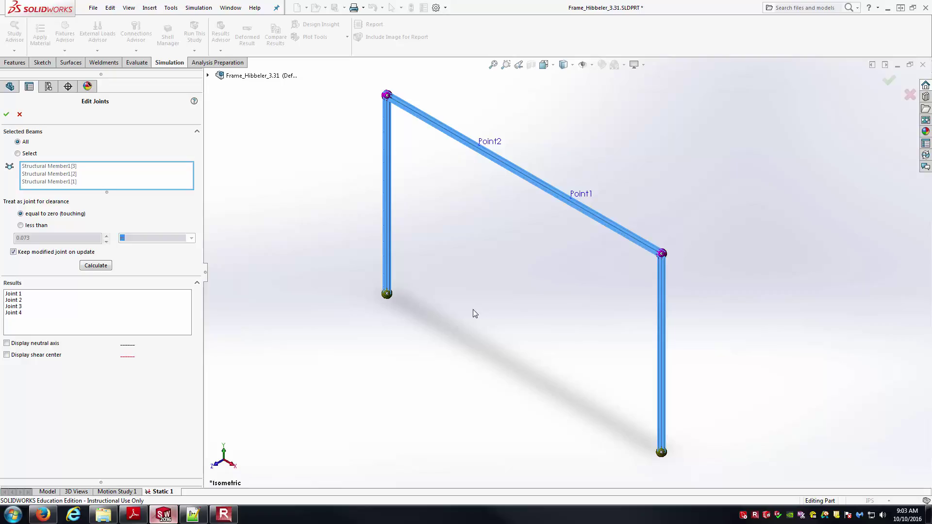
left_click(17, 294)
left_click(19, 300)
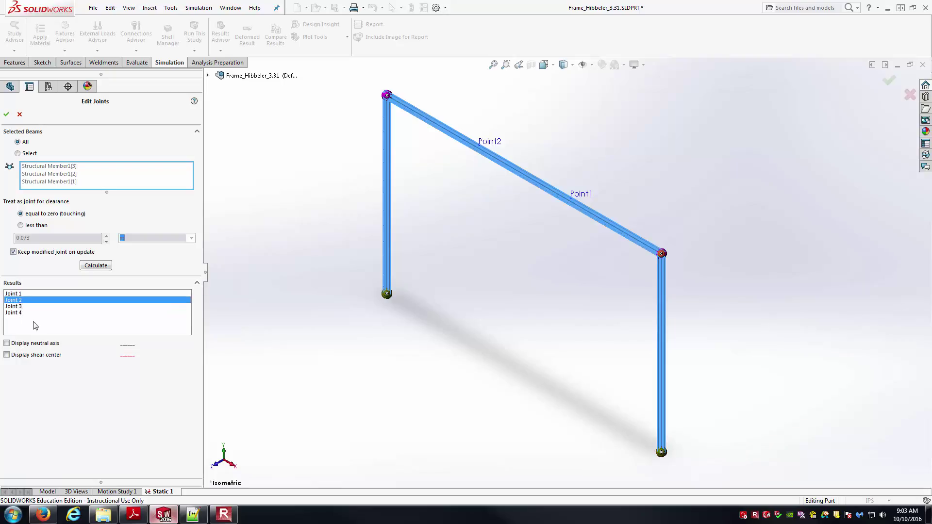
left_click(7, 116)
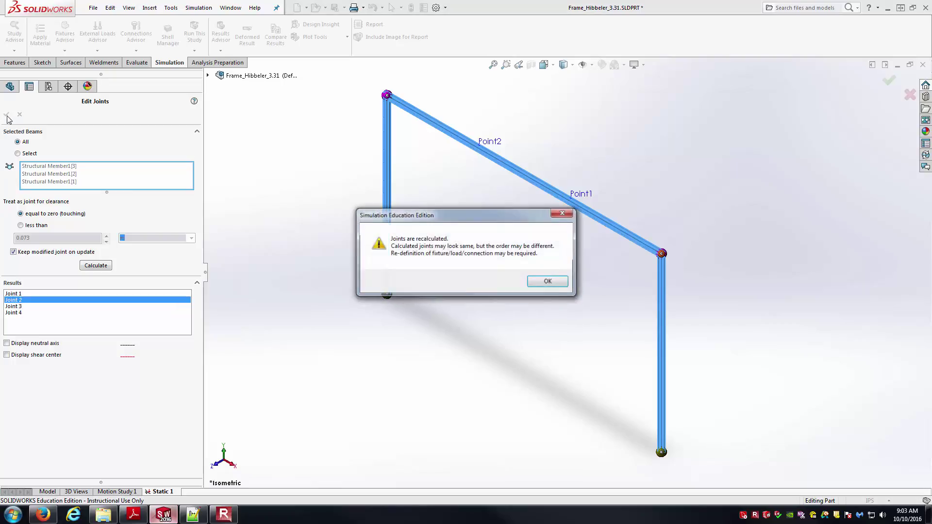
left_click(548, 283)
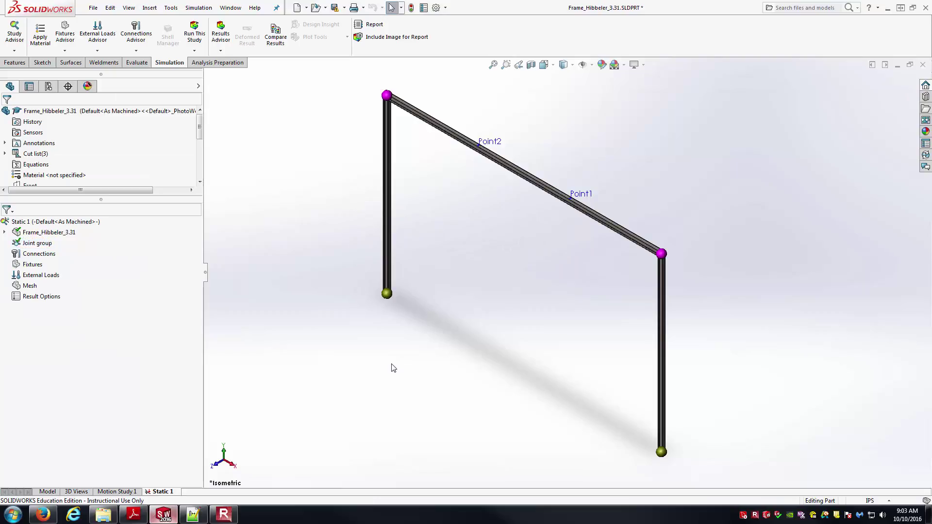
Step: Add a Fixed Geometry fixture, Fixed-1, on the left column's bottom joint, checking the problem PDF
right_click(42, 259)
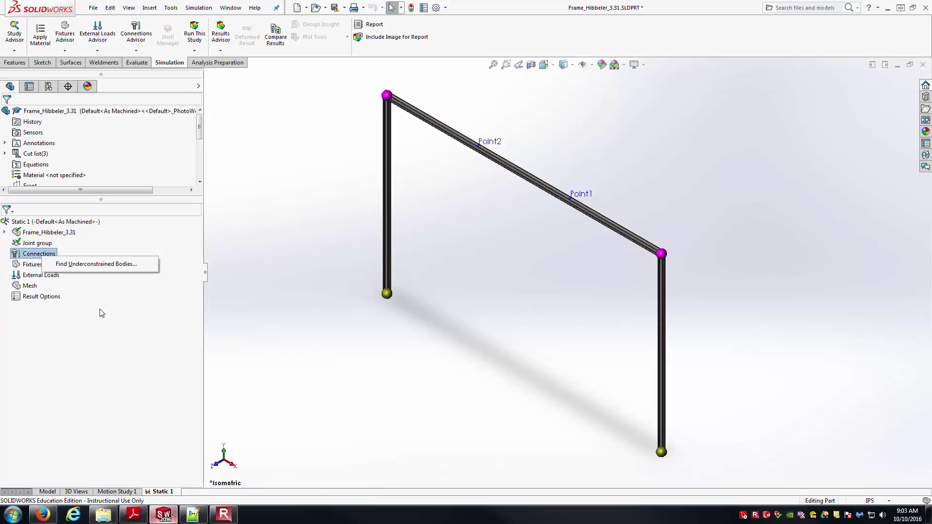
left_click(101, 313)
right_click(32, 269)
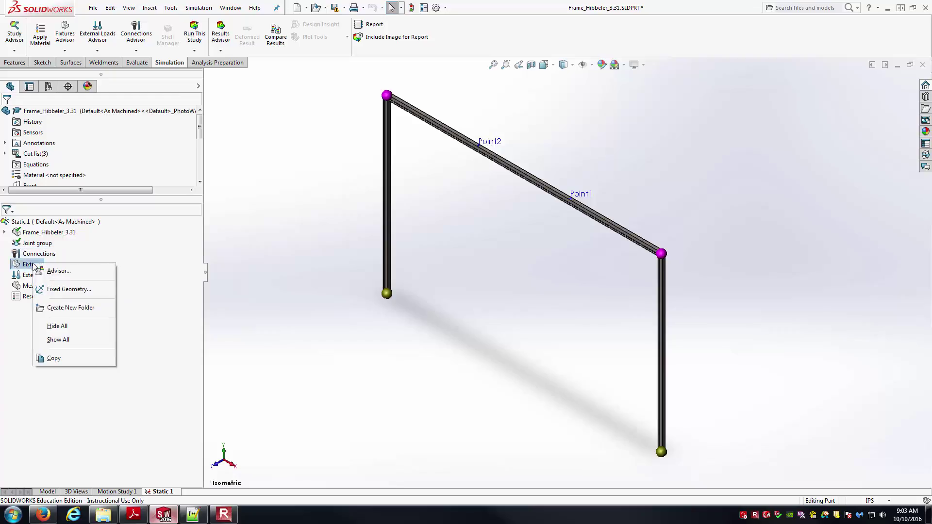
left_click(81, 291)
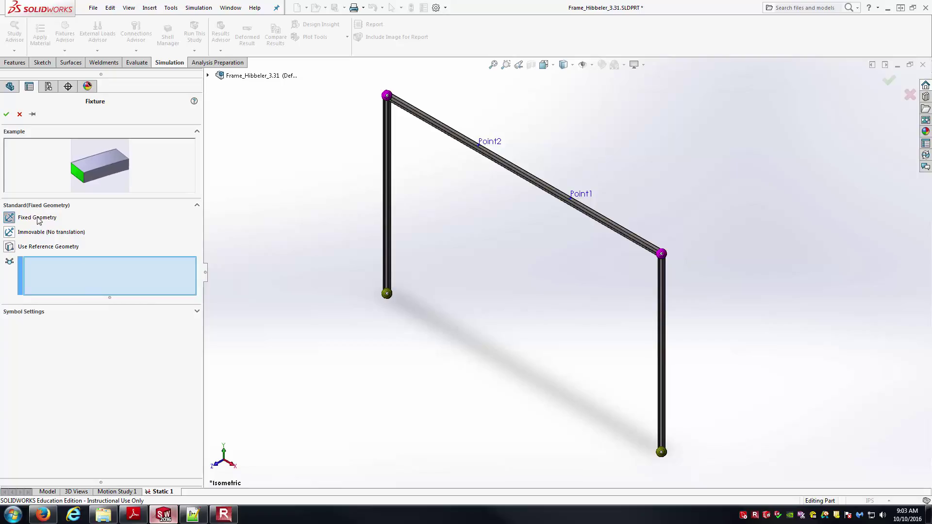
left_click(135, 514)
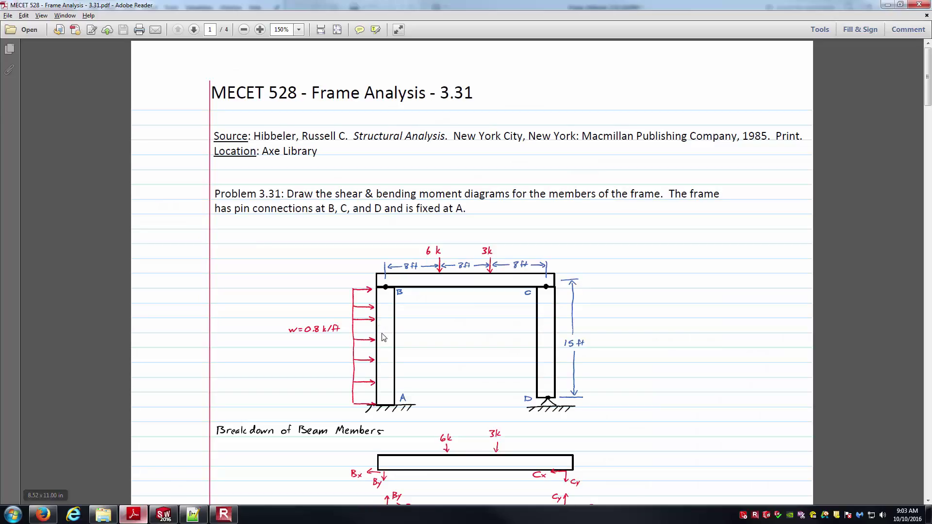
left_click(135, 513)
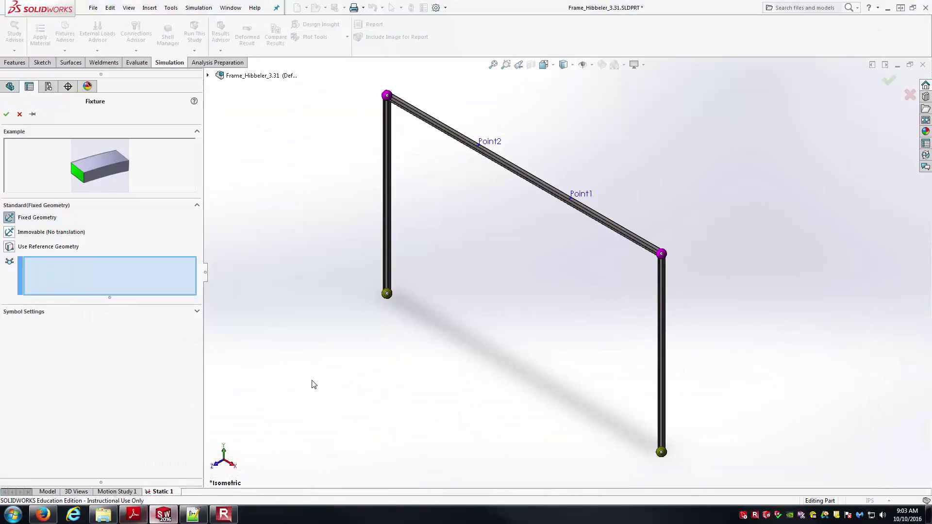
left_click(388, 294)
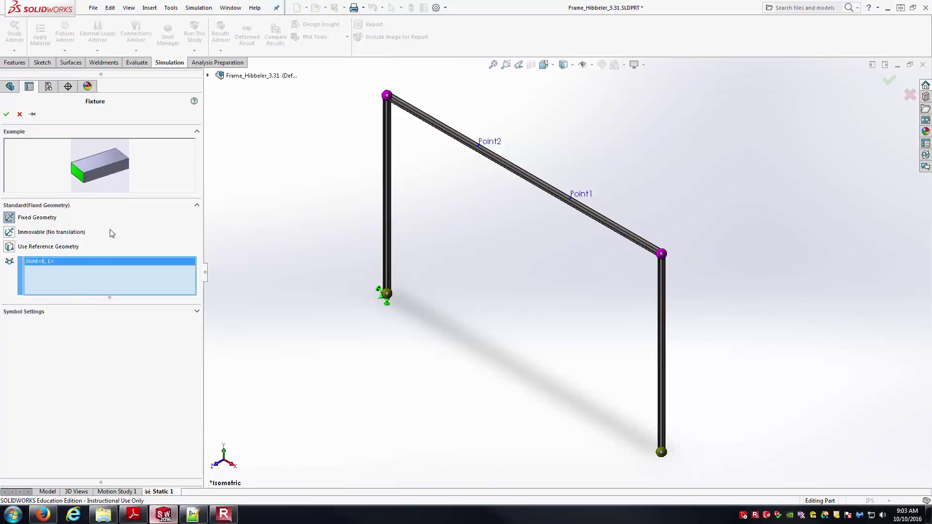
left_click(7, 115)
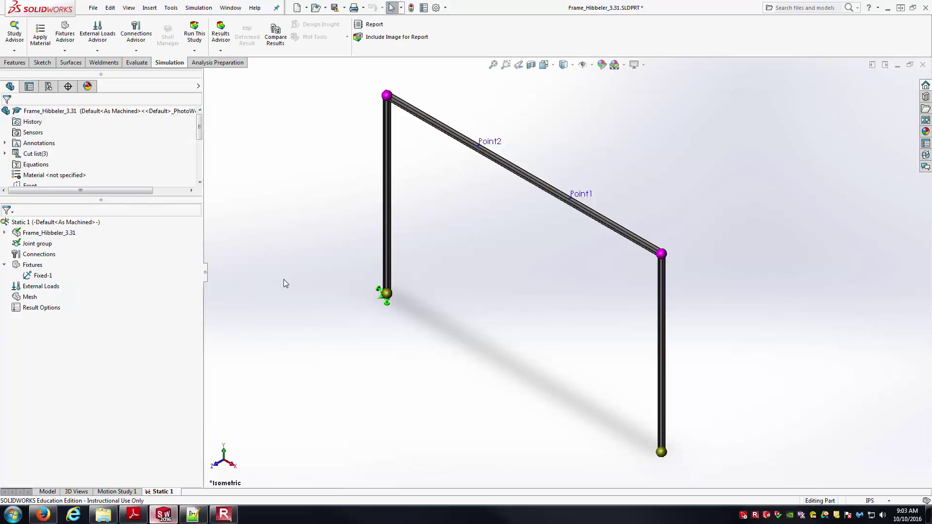
left_click(134, 513)
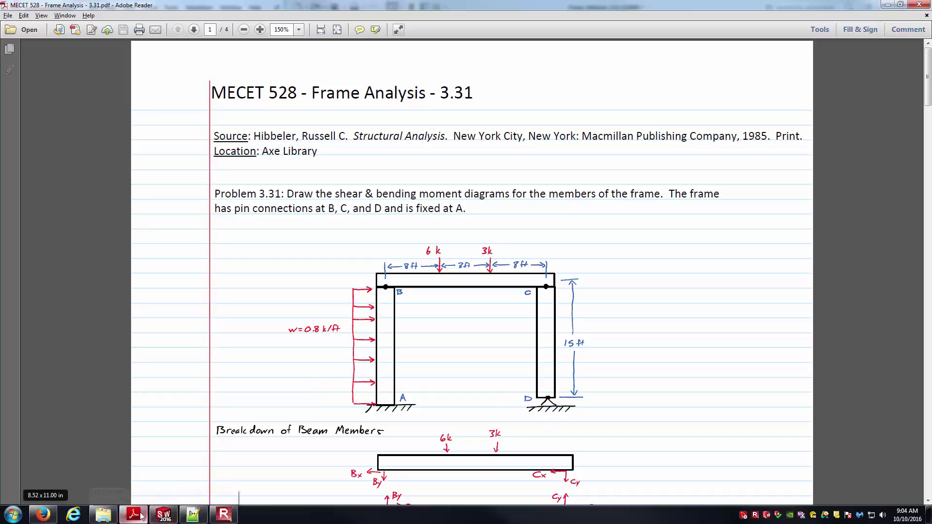
left_click(153, 512)
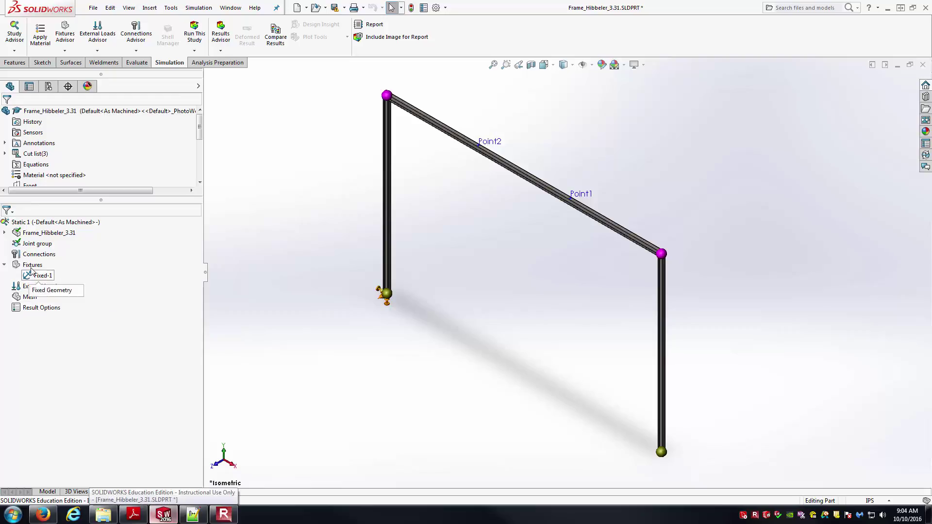
Step: Start a Use Reference Geometry fixture on the right column's bottom joint, referenced to the Front plane
right_click(31, 265)
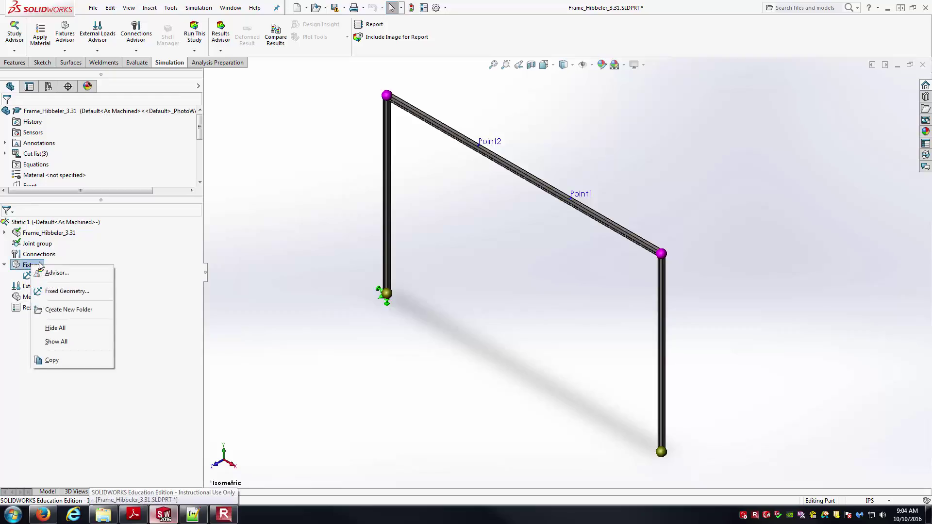
left_click(66, 291)
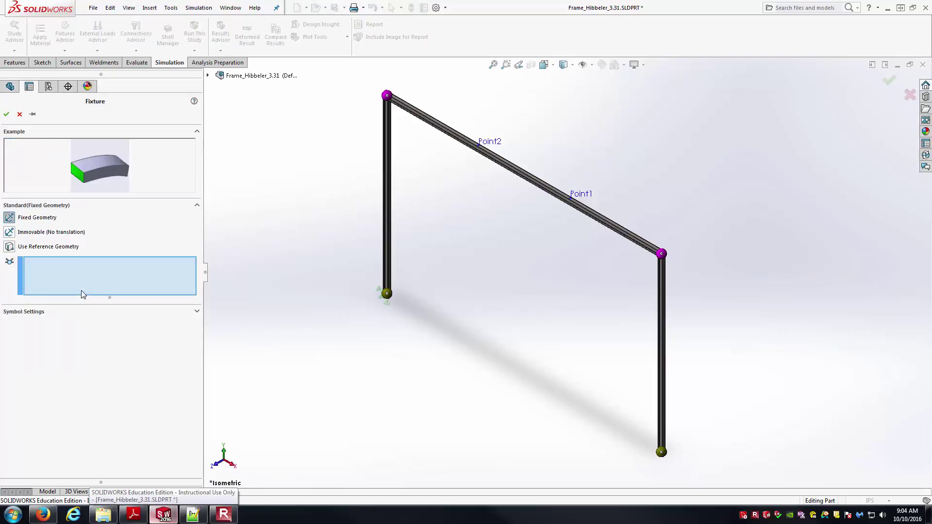
left_click(27, 248)
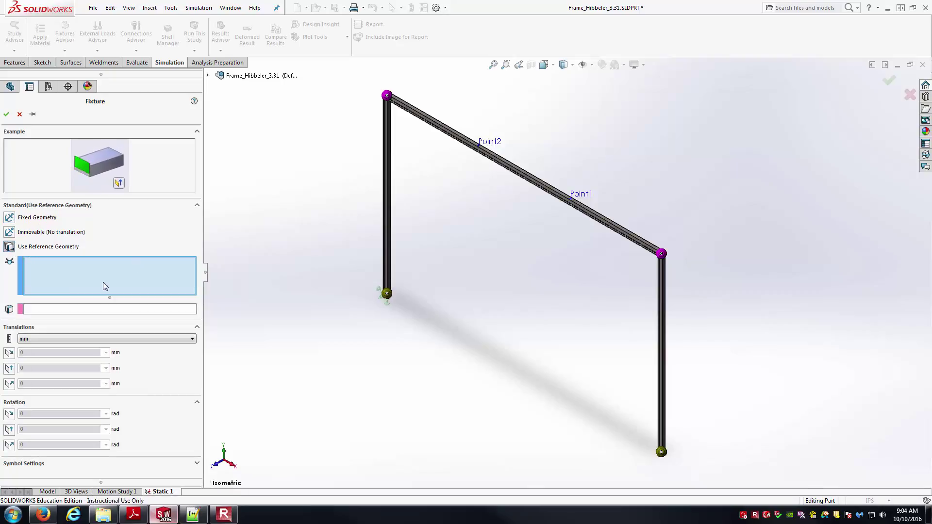
left_click(661, 454)
scroll(563, 274, "up", 2)
left_click(183, 307)
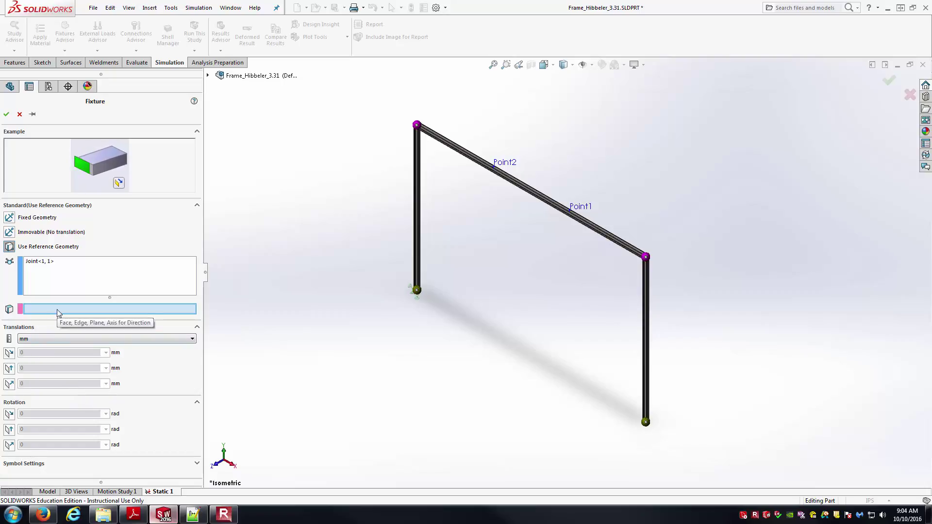
left_click(209, 75)
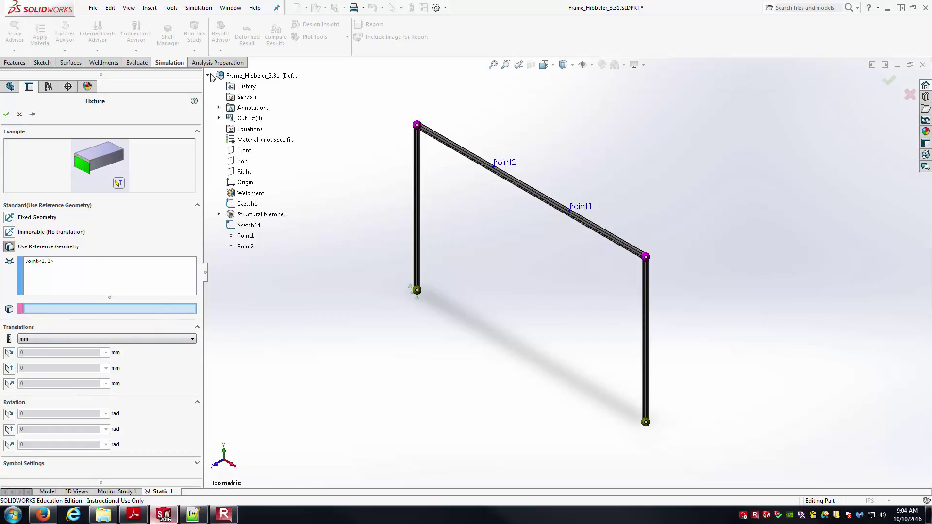
left_click(244, 151)
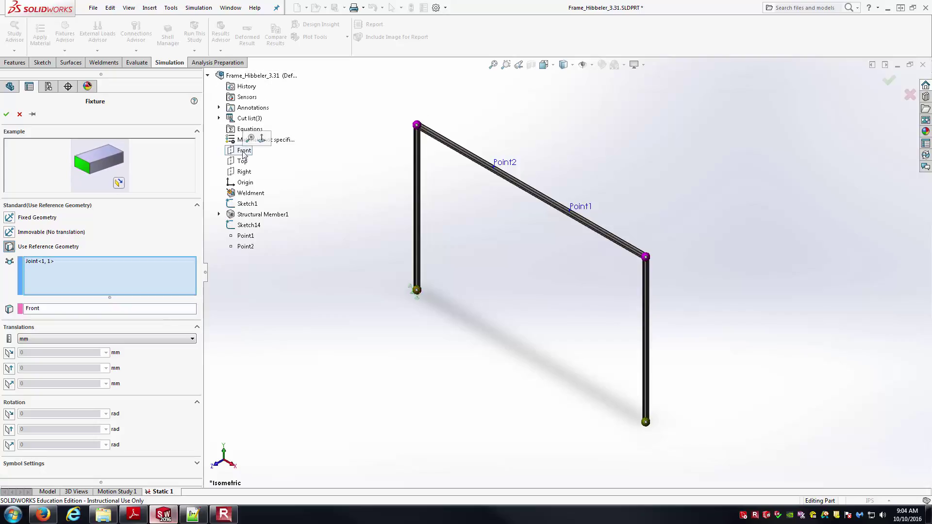
Step: Restrain all three translations and the rotations relative to Front, creating Reference Geometry-1
left_click(8, 352)
left_click(9, 380)
left_click(10, 407)
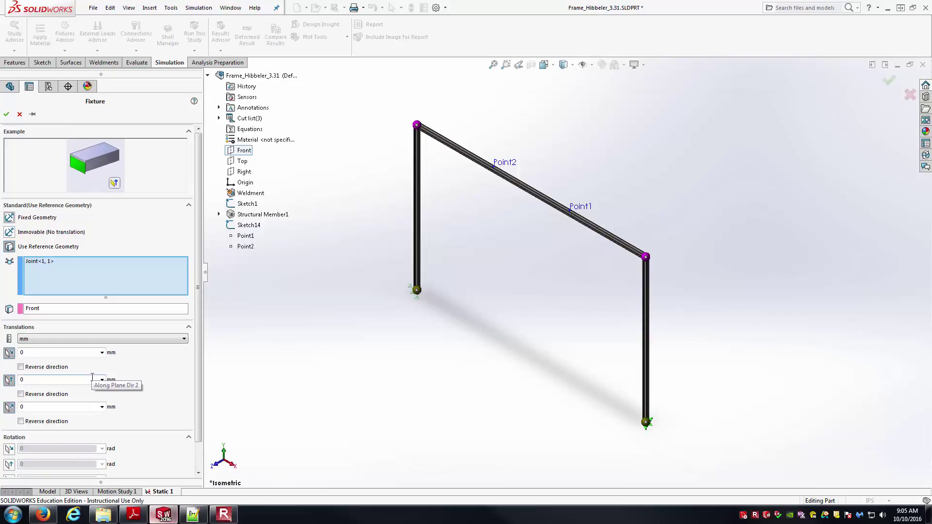
scroll(82, 378, "down", 1)
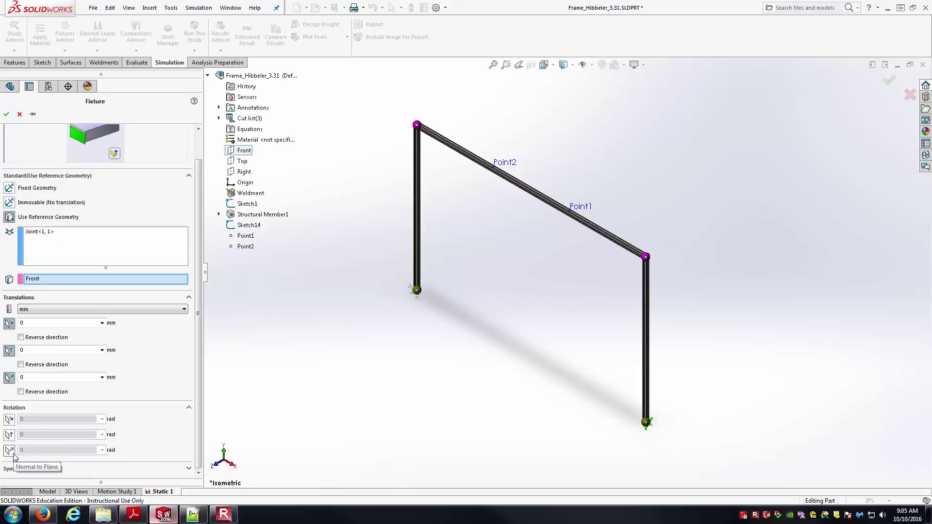
left_click(69, 279)
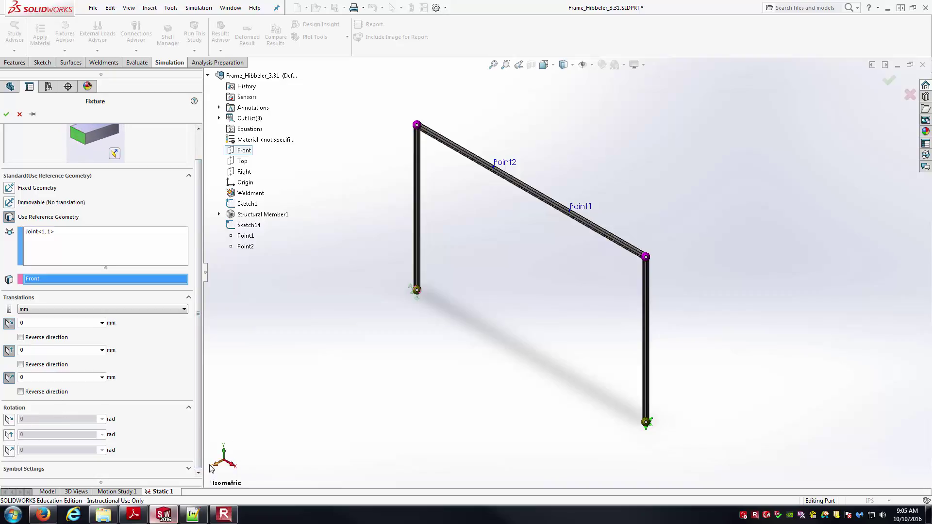
left_click(10, 419)
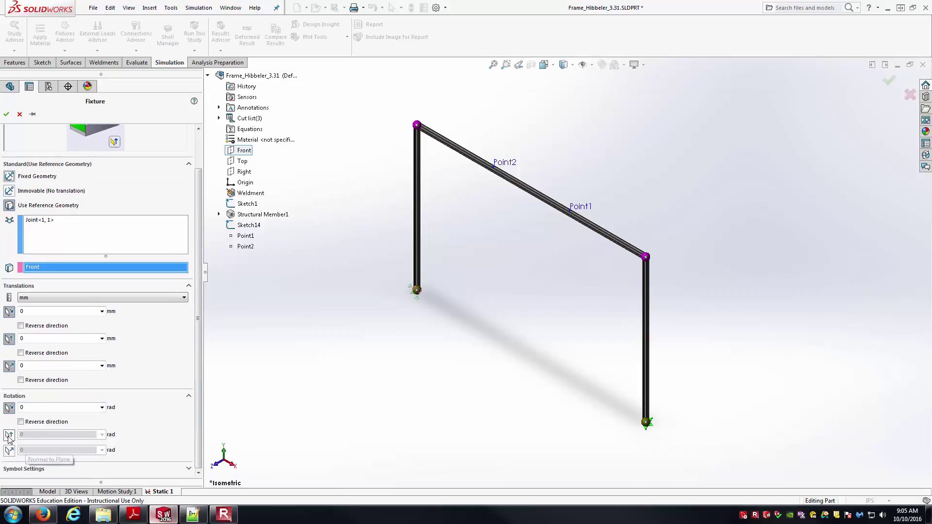
scroll(80, 452, "down", 3)
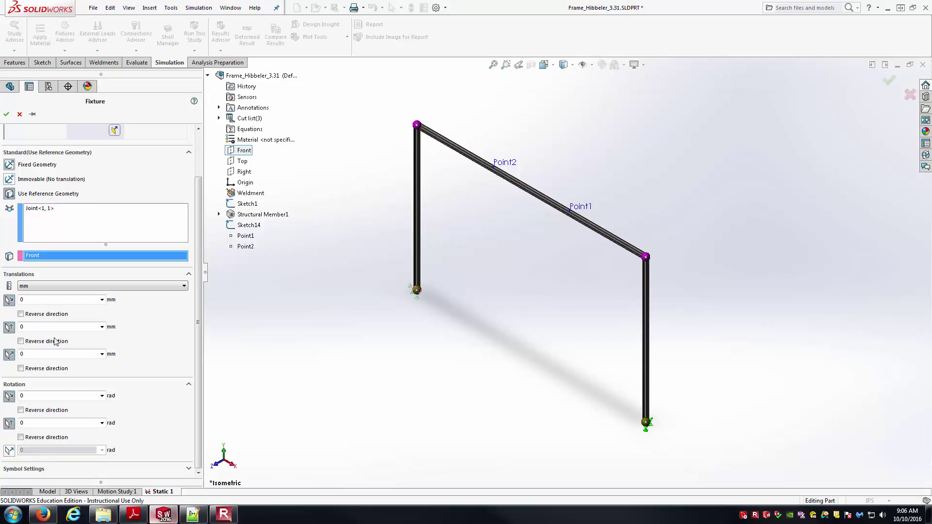
left_click(7, 114)
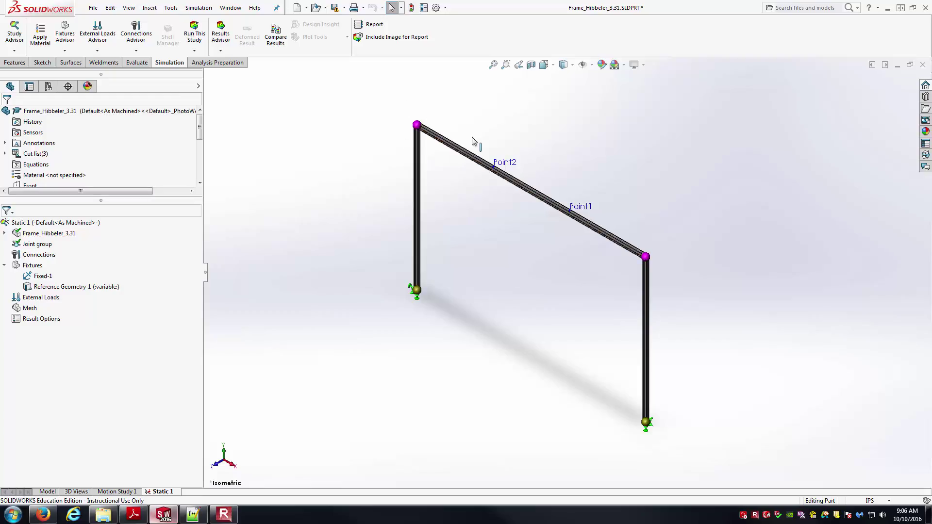
Step: Start a reference-geometry fixture on both top corner joints, referenced to the Front plane
right_click(32, 265)
left_click(73, 289)
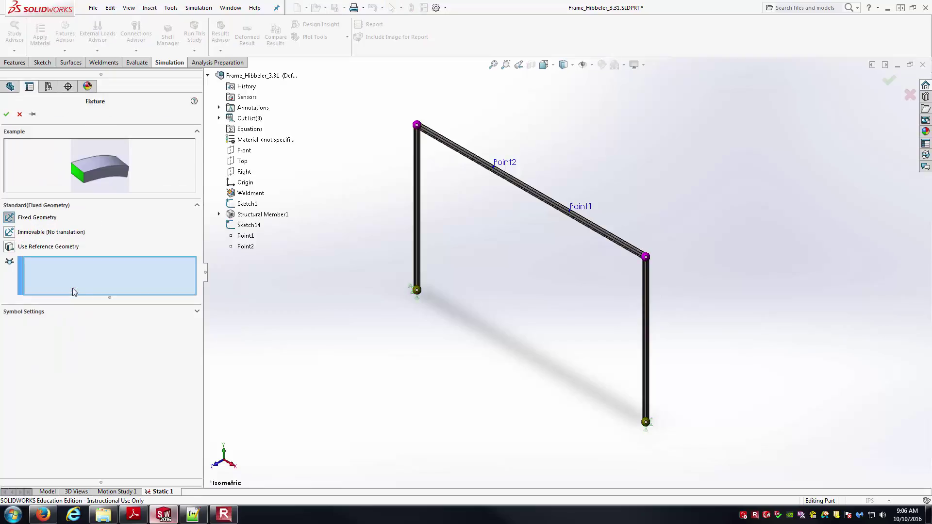
left_click(9, 246)
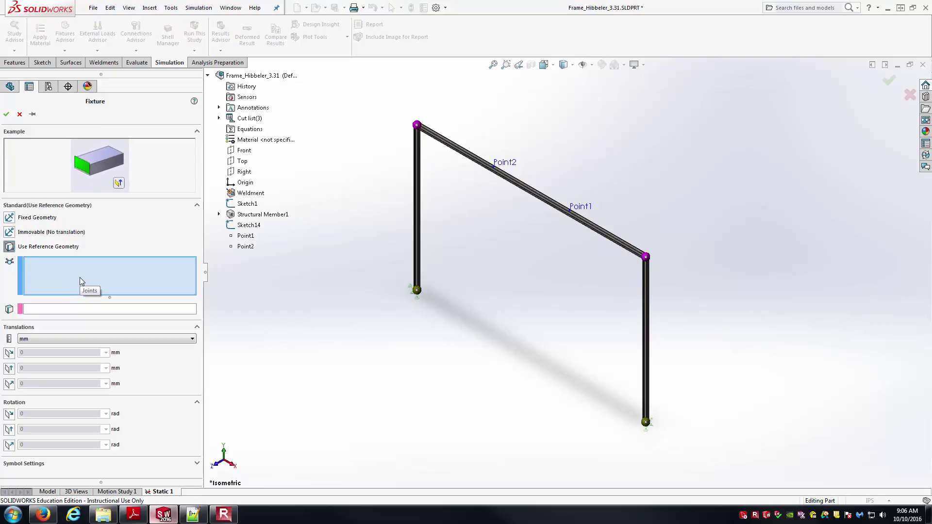
left_click(418, 126)
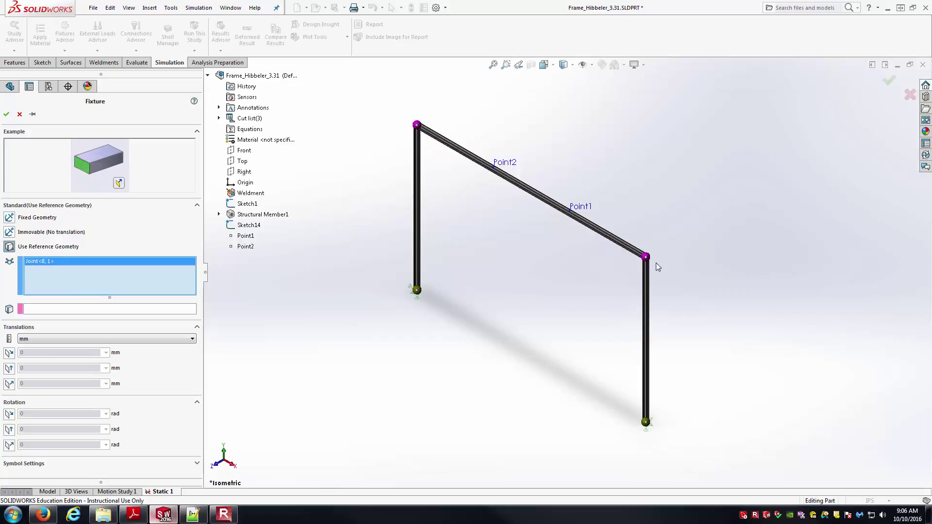
left_click(646, 256)
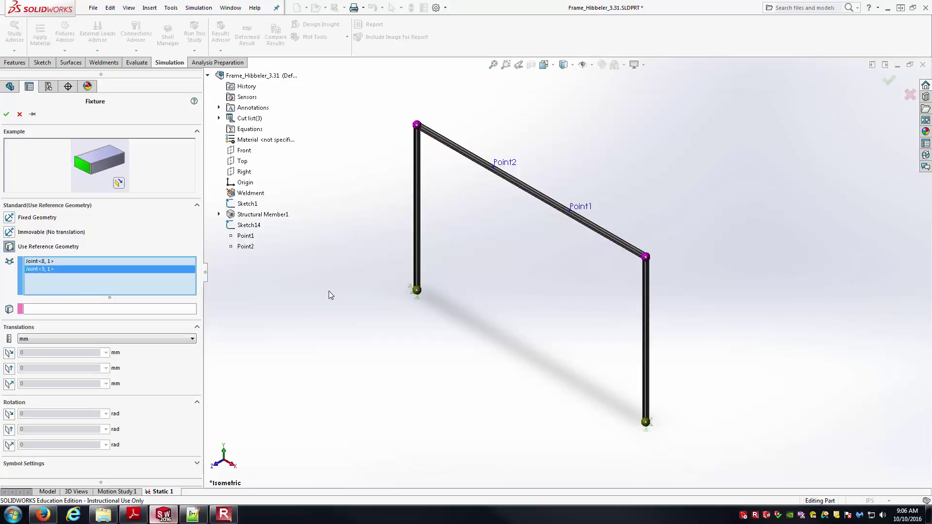
left_click(157, 309)
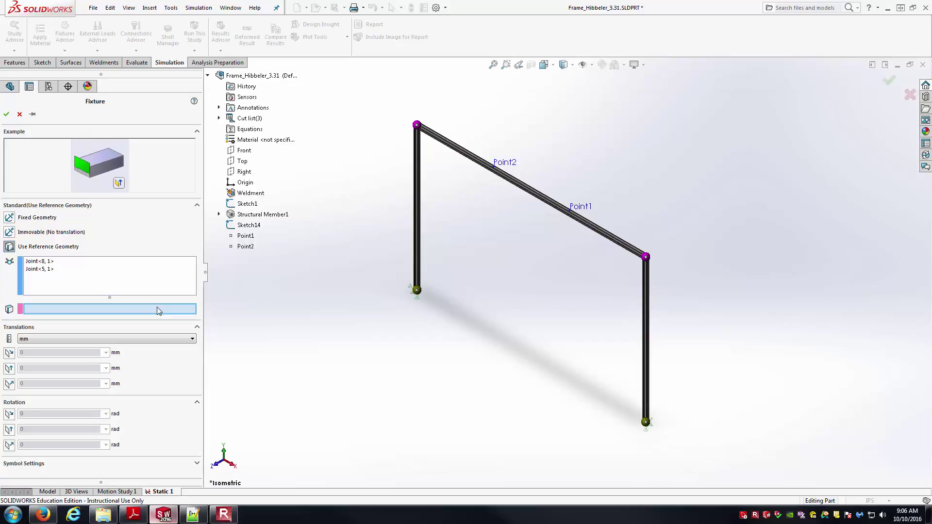
left_click(243, 152)
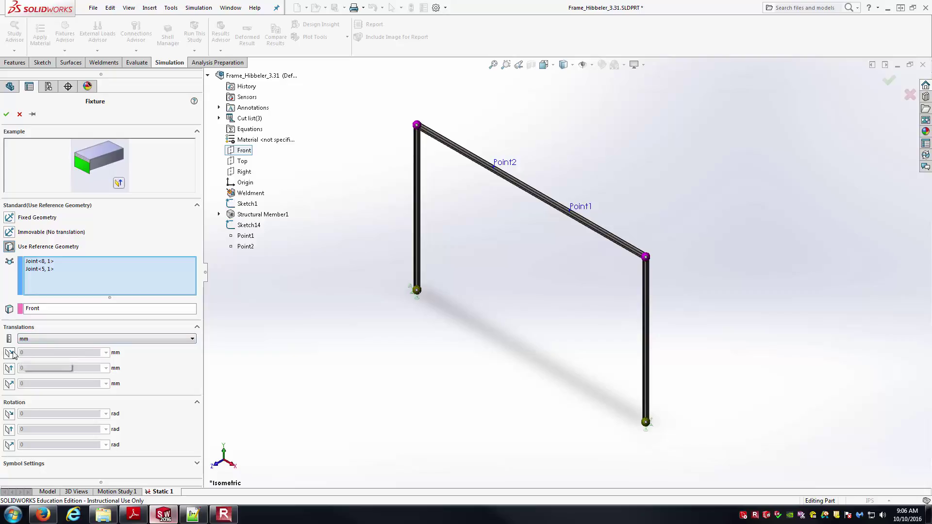
Step: Restrain normal-to-plane translation and two rotations, creating Reference Geometry-2
left_click(39, 309)
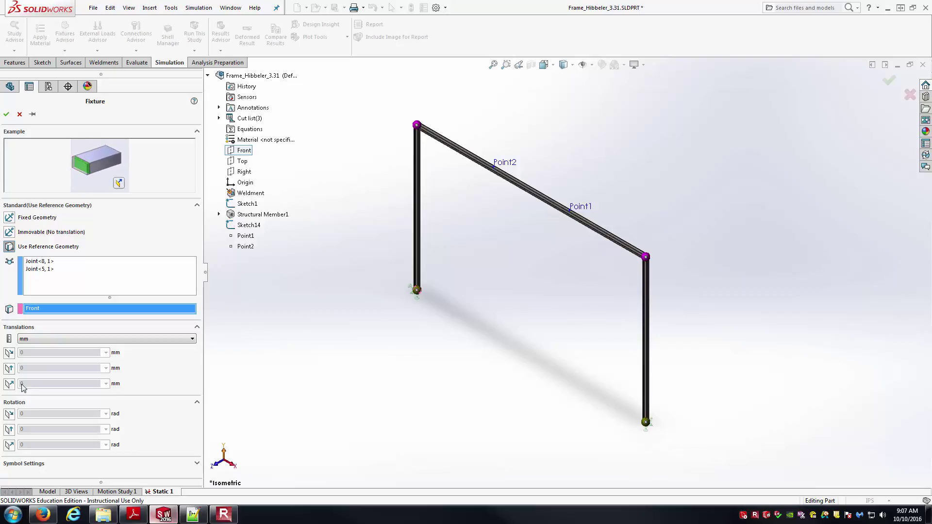
left_click(10, 384)
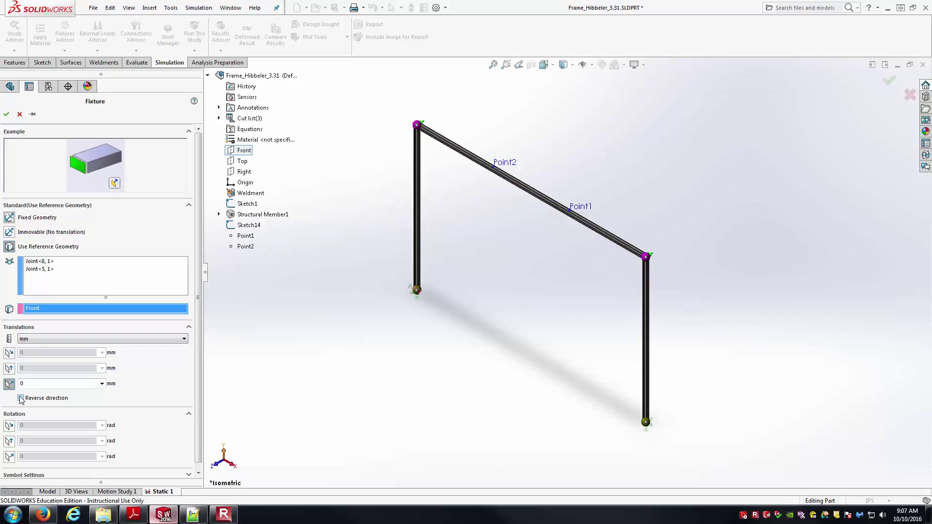
scroll(147, 421, "down", 1)
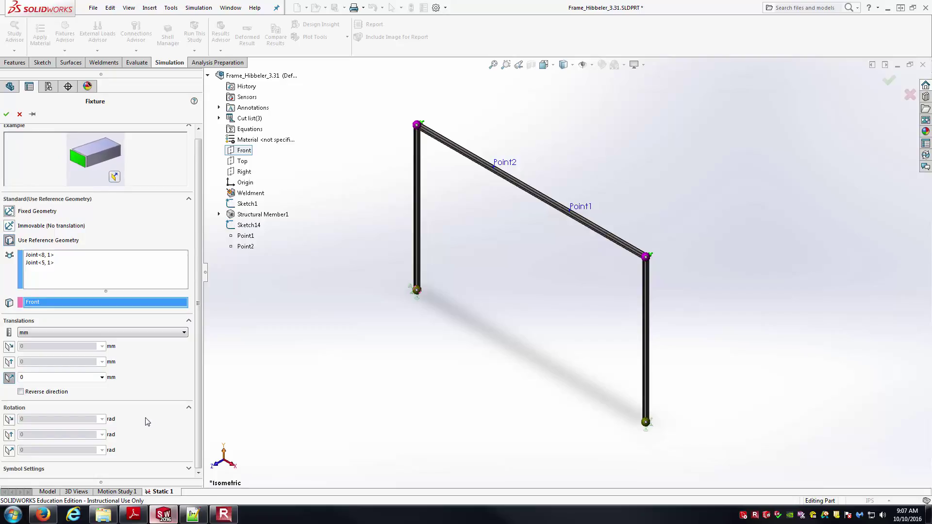
left_click(9, 419)
left_click(9, 435)
scroll(190, 441, "down", 1)
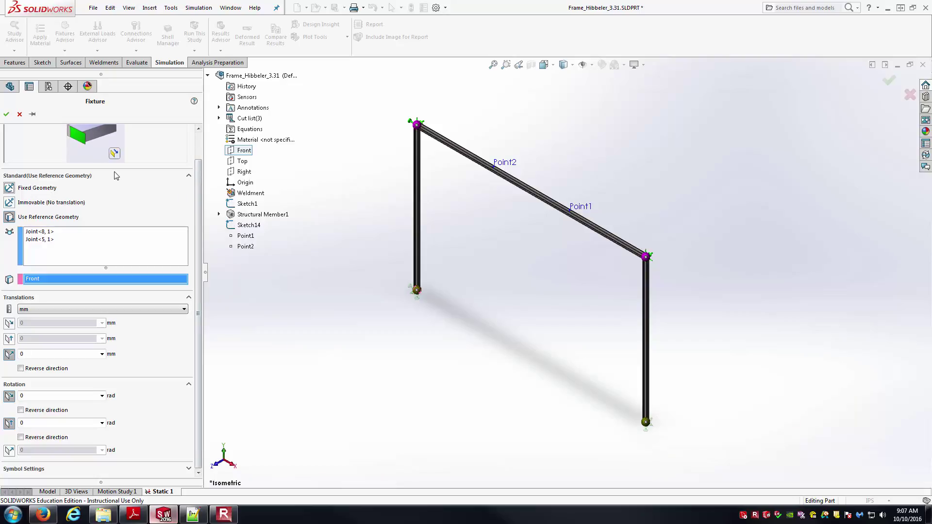
key("Return")
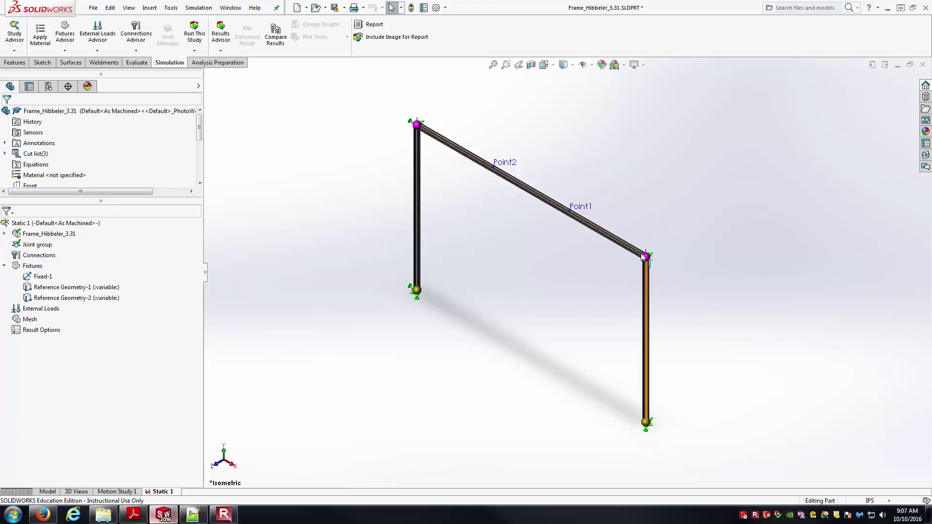
Step: Identify the three beam bodies and open Edit Definition for the top member body
left_click(4, 265)
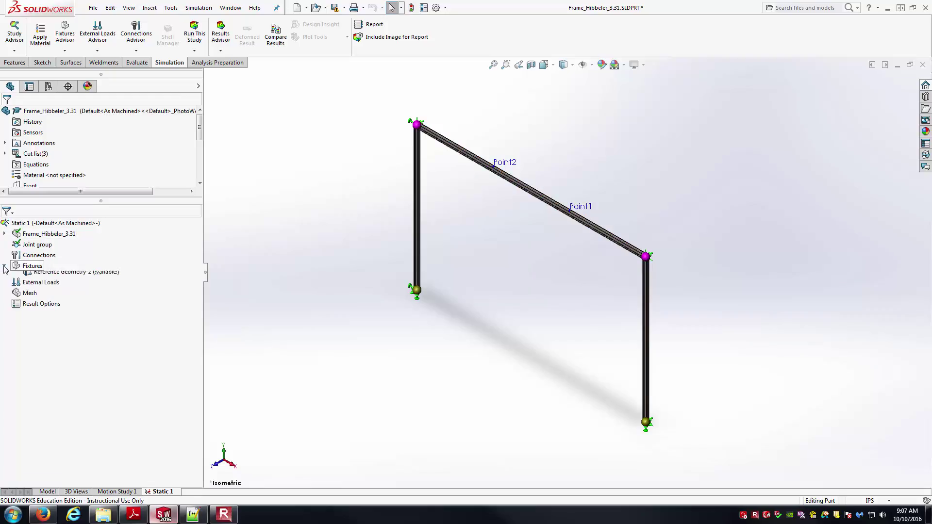
left_click(5, 234)
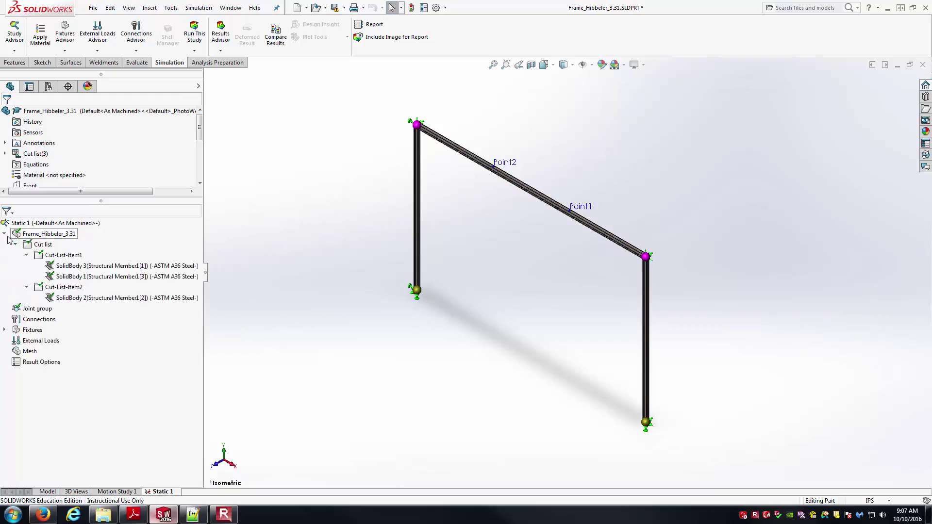
left_click(65, 267)
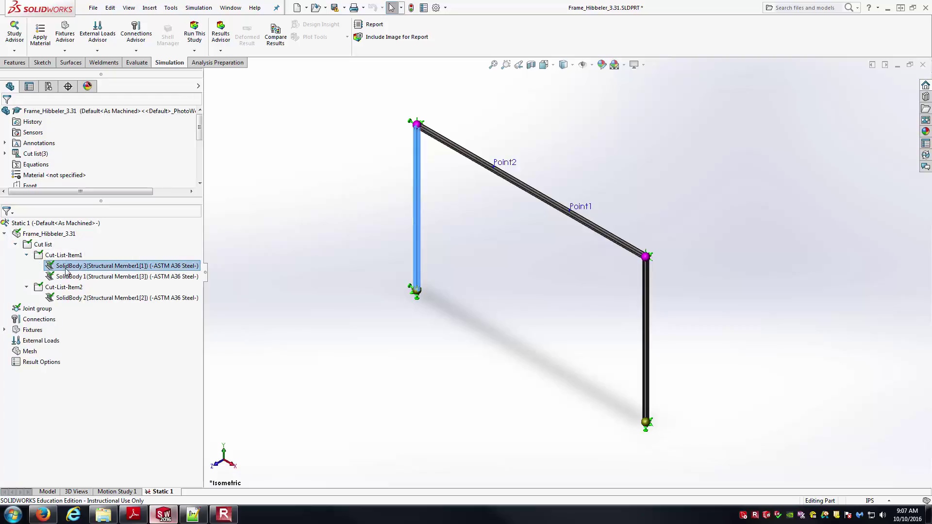
left_click(73, 277)
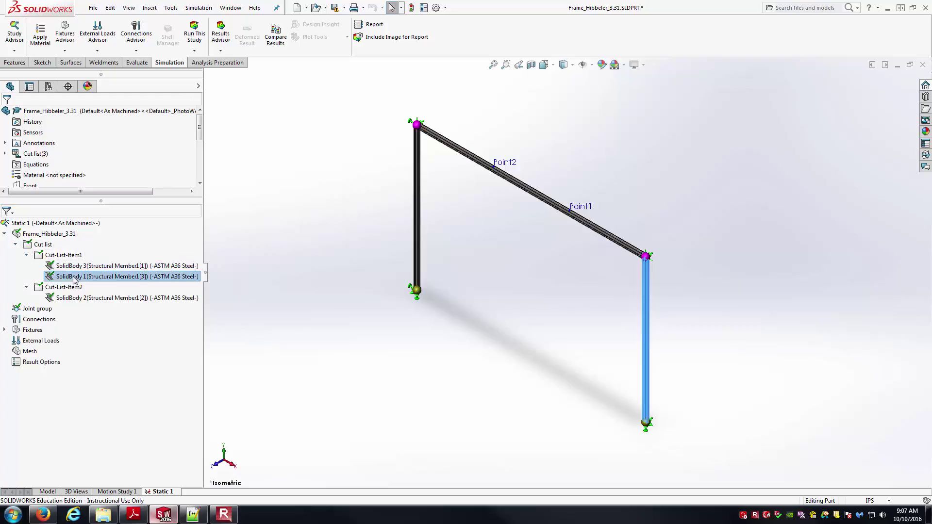
left_click(73, 266)
left_click(73, 276)
left_click(79, 298)
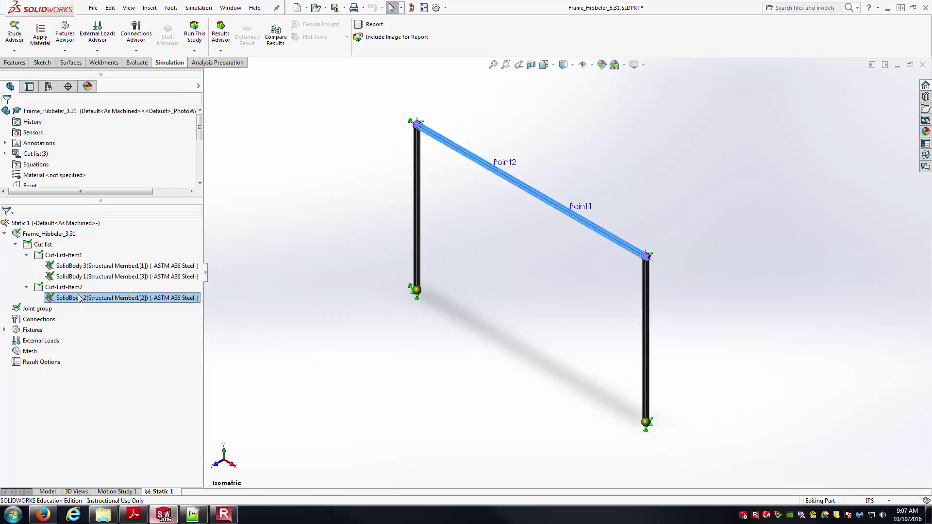
right_click(79, 298)
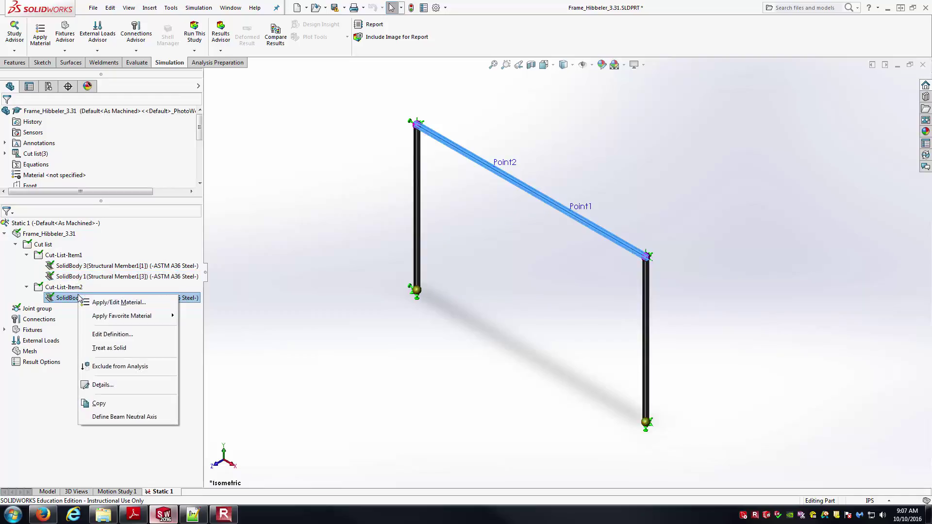
left_click(112, 334)
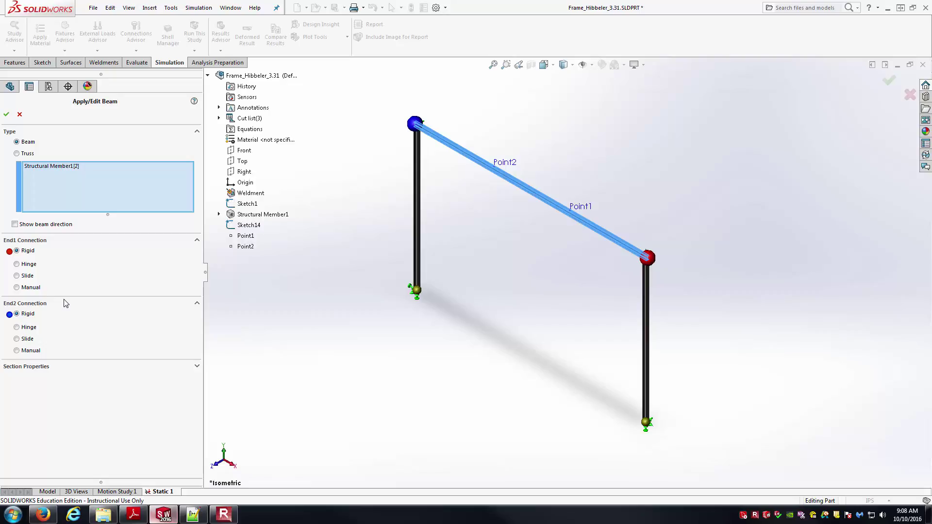
Step: In a zoomed-out front view, set the top beam's End1 connection to Hinge
left_click(544, 64)
left_click(555, 114)
scroll(410, 187, "down", 6)
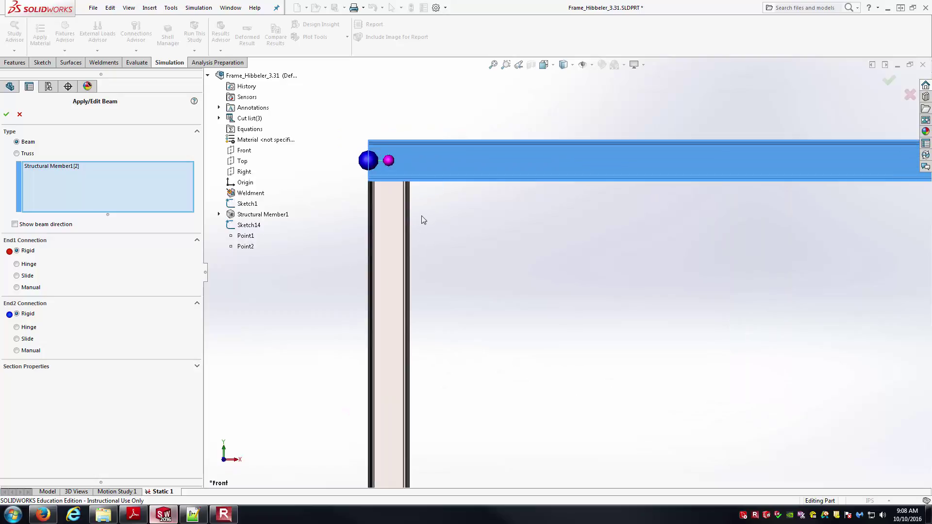
key("z")
key("z")
key("z")
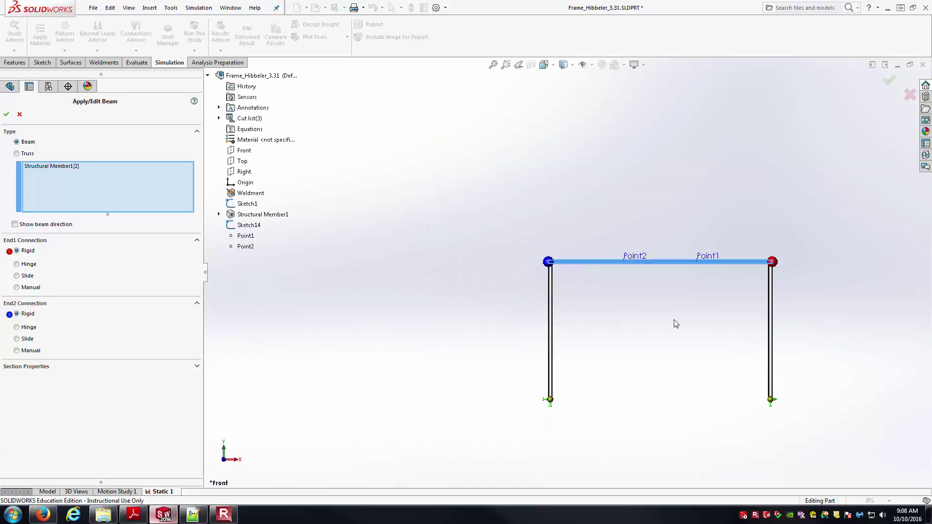
scroll(733, 301, "down", 2)
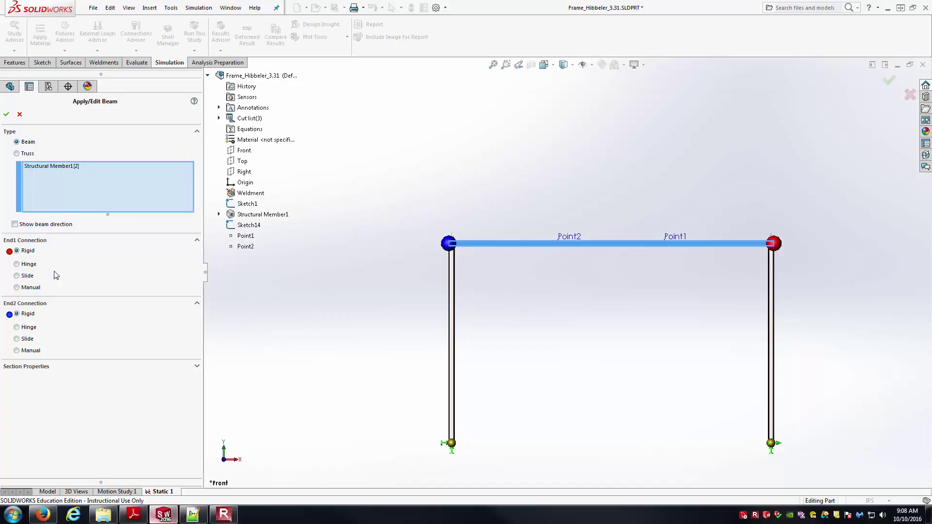
left_click(29, 265)
left_click(6, 115)
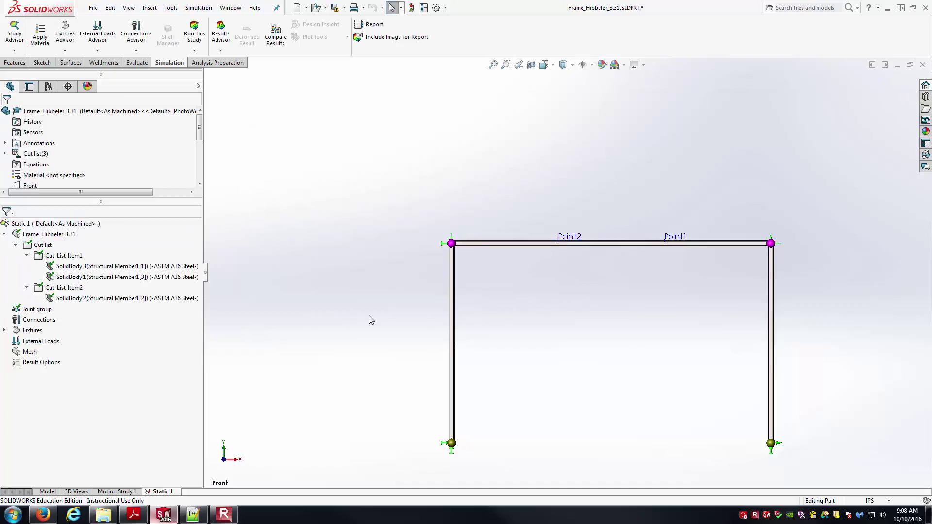
Step: Orbit the frame into a 3D view, collapse the cut list, and glance at the problem PDF
middle_click_drag(599, 333, 659, 343)
left_click(5, 234)
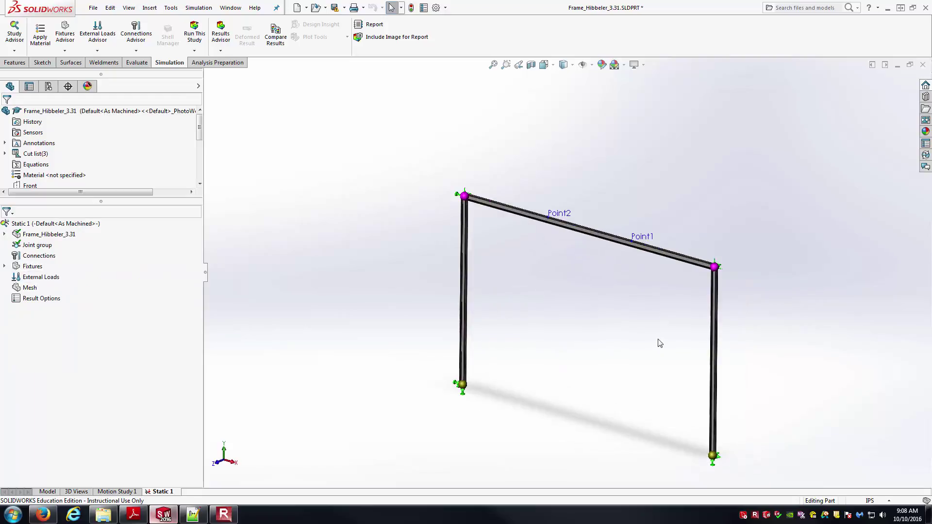
left_click(133, 514)
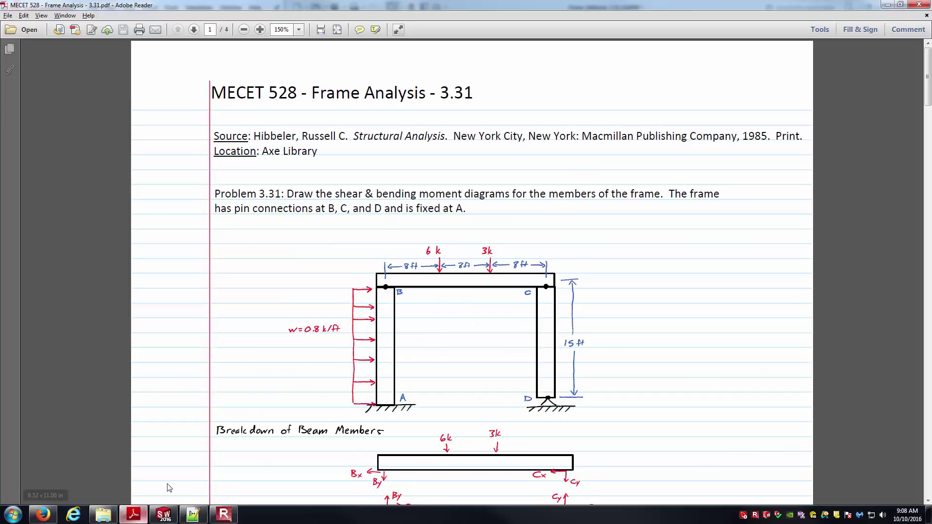
left_click(133, 516)
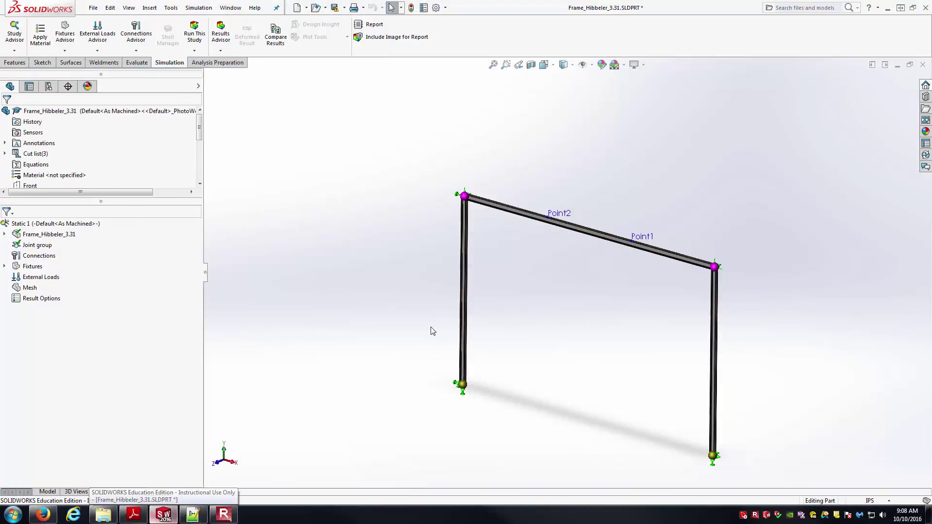
Step: Add a beam force on the left column, with the Front plane as direction reference
right_click(43, 279)
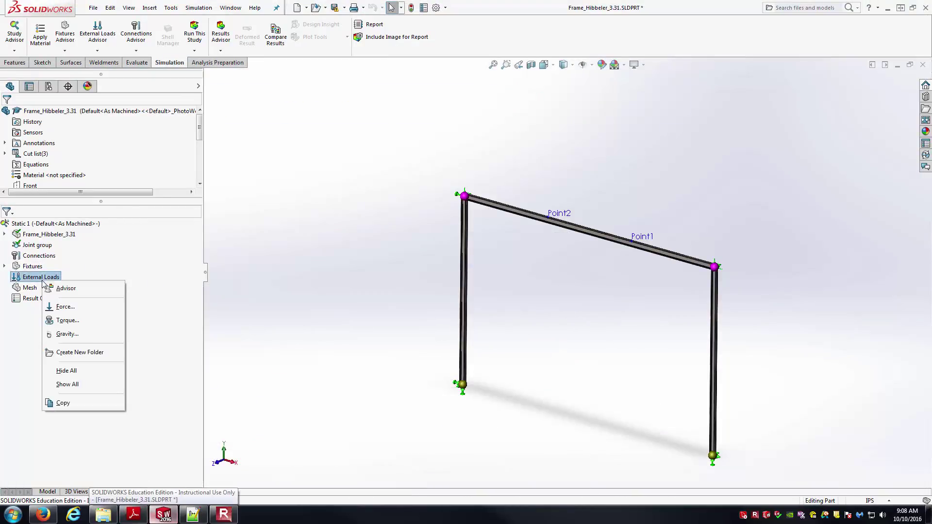
left_click(66, 308)
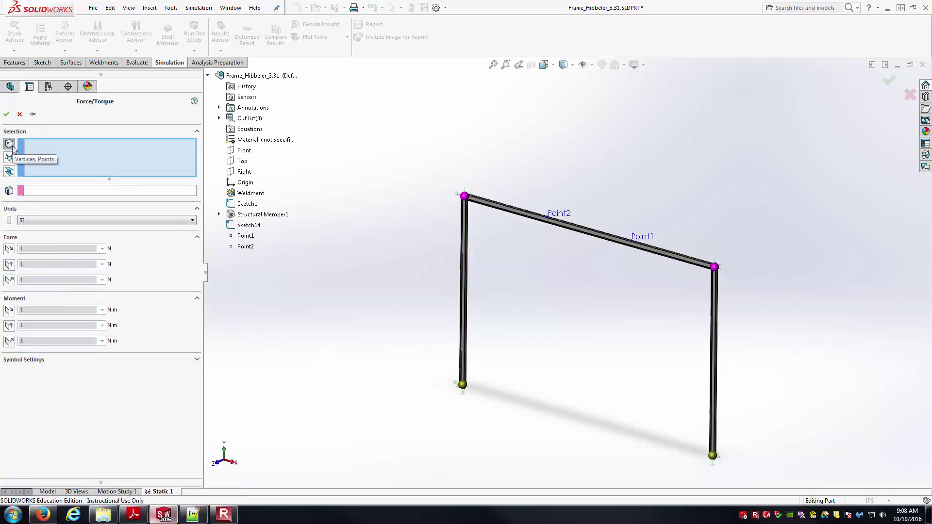
left_click(10, 172)
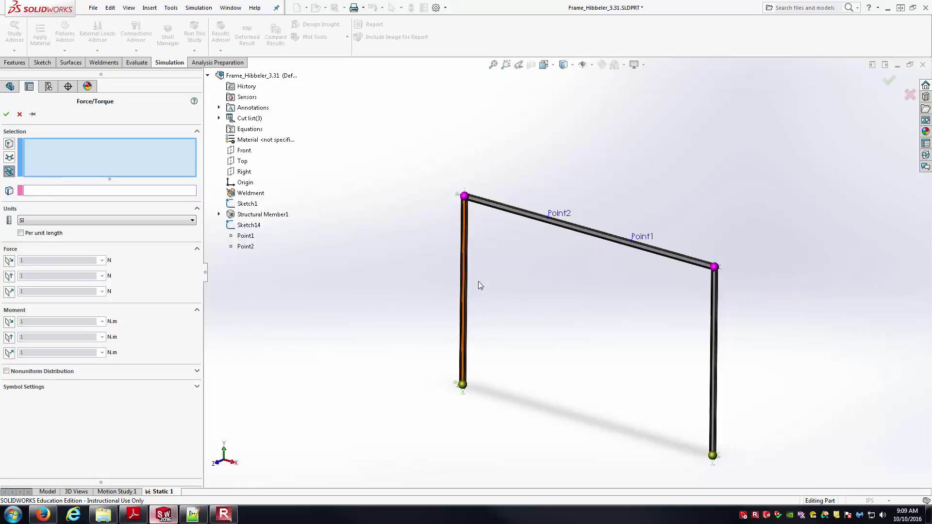
scroll(474, 272, "down", 5)
left_click(501, 230)
scroll(494, 284, "up", 2)
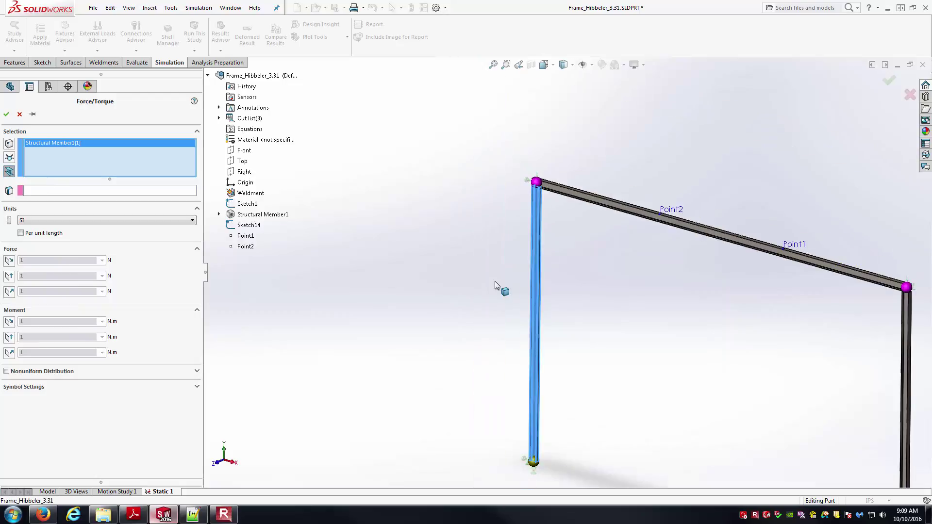
scroll(494, 282, "up", 2)
scroll(643, 348, "up", 2)
left_click(134, 193)
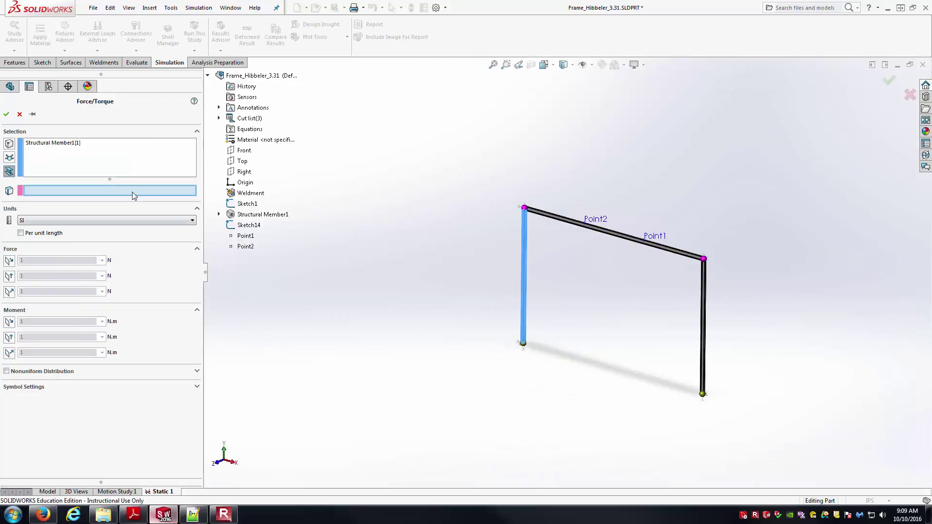
left_click(243, 151)
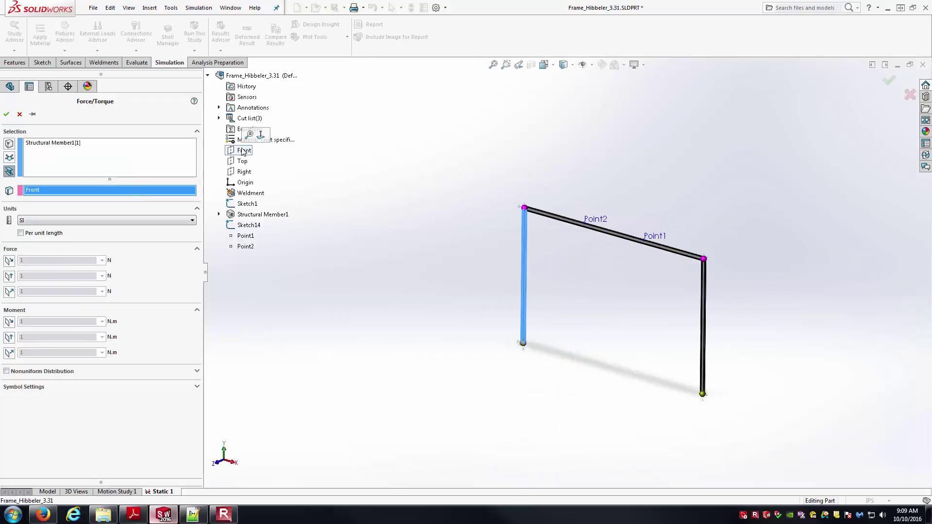
Step: Use English (IPS) units with per-unit-length loading along the first plane direction
left_click(155, 220)
left_click(149, 236)
left_click(48, 234)
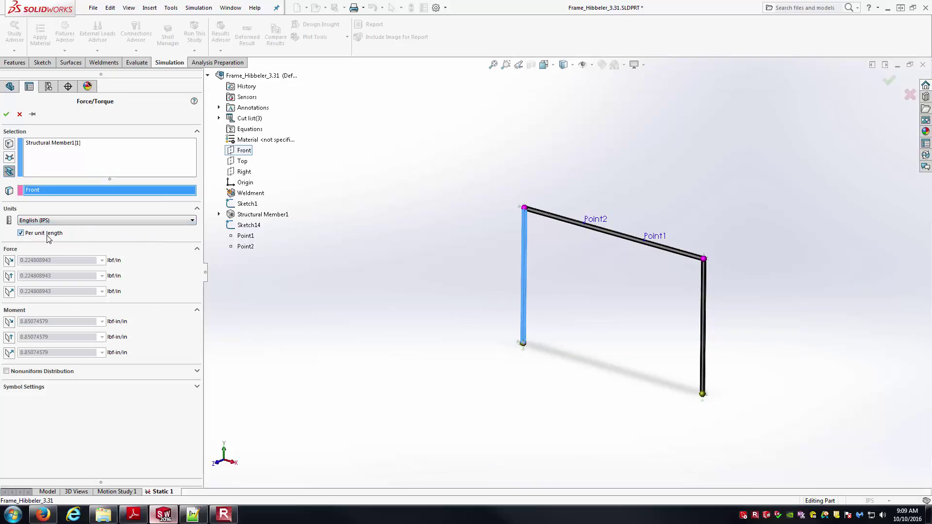
scroll(564, 257, "up", 3)
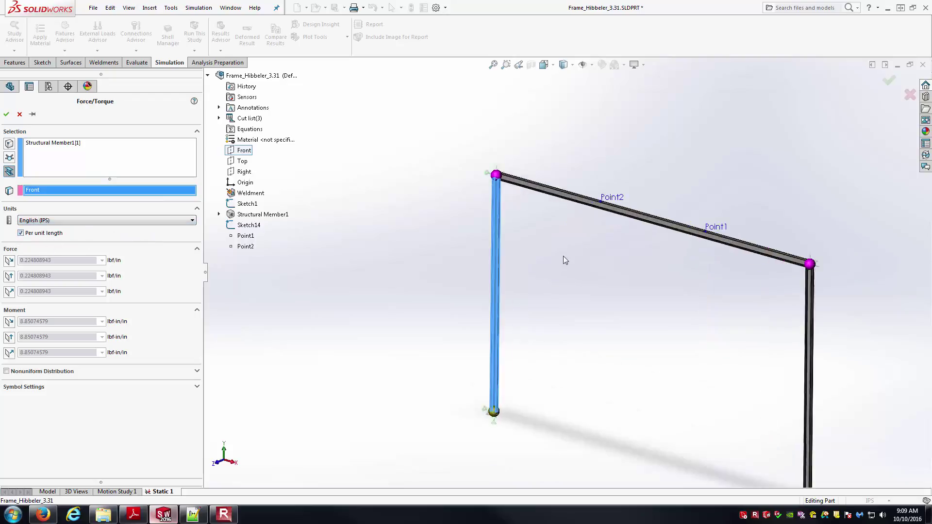
left_click(14, 261)
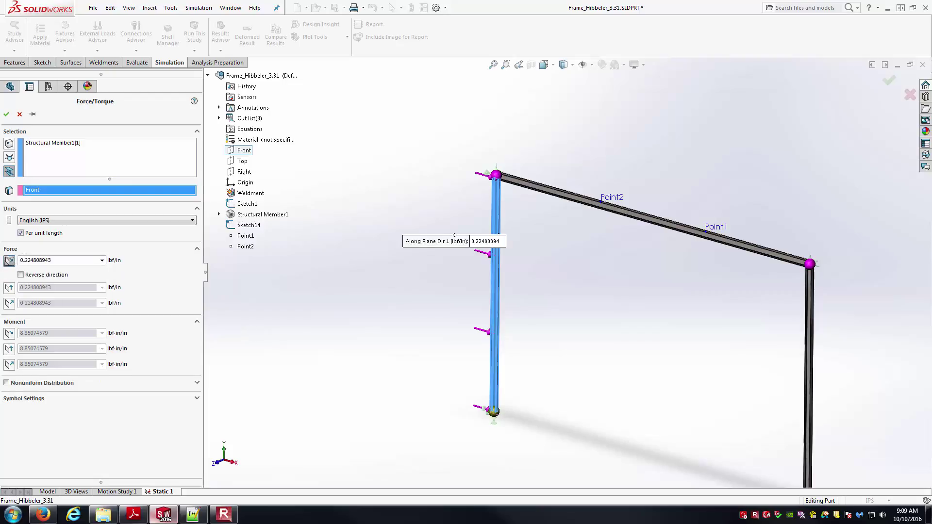
Step: Enter 800/12 (66.67 lbf/in) as the load value and confirm Force-1
left_click(544, 65)
left_click(558, 106)
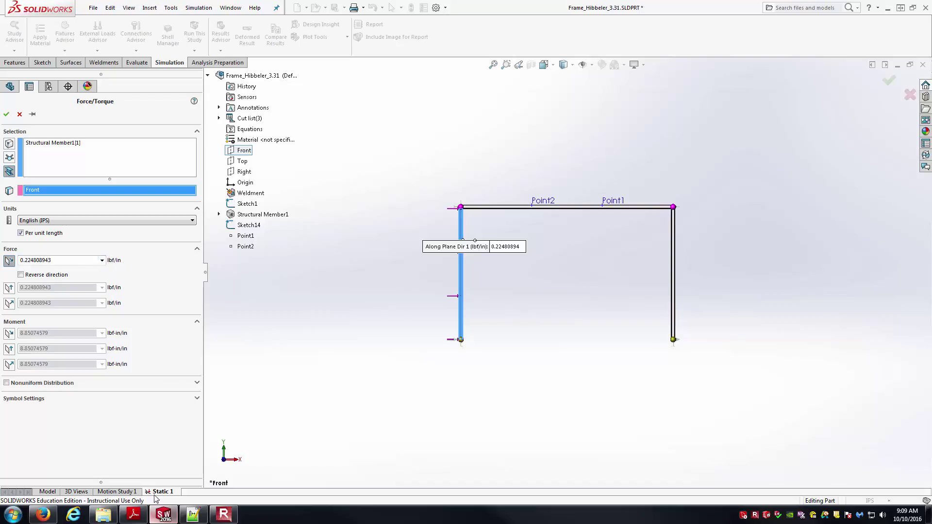
left_click(140, 520)
left_click(140, 518)
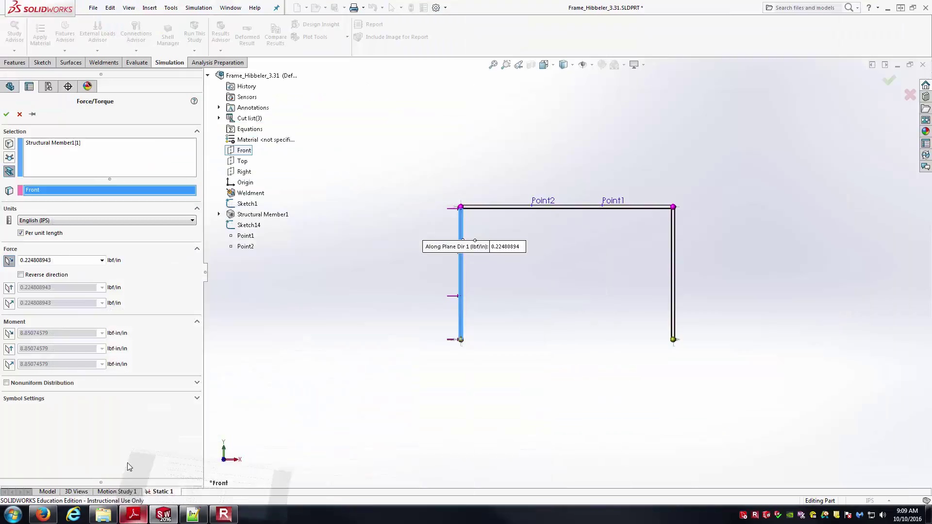
double_click(58, 261)
type("800/12")
key("Tab")
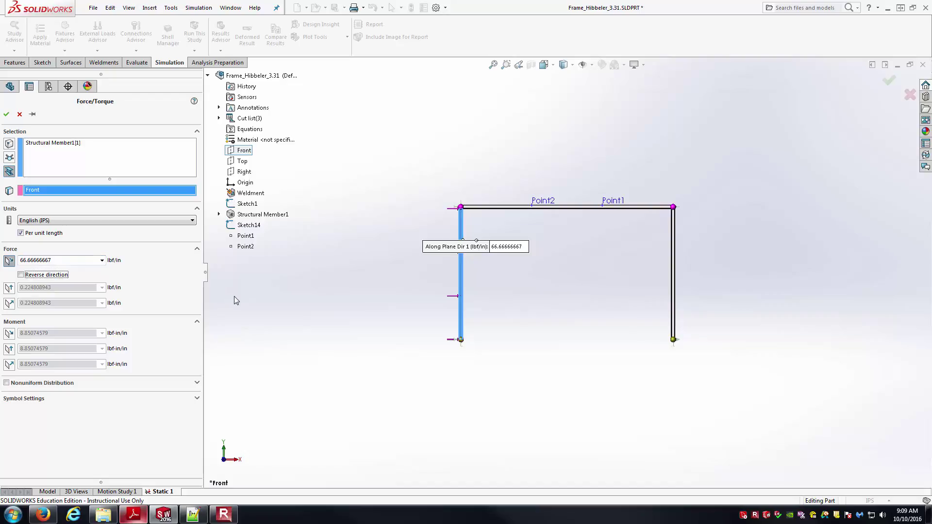
scroll(585, 250, "down", 2)
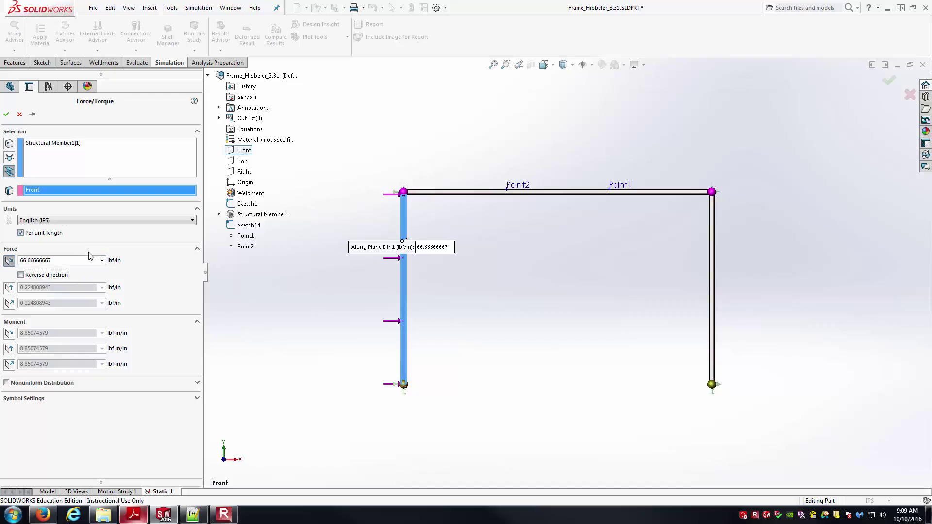
left_click(7, 114)
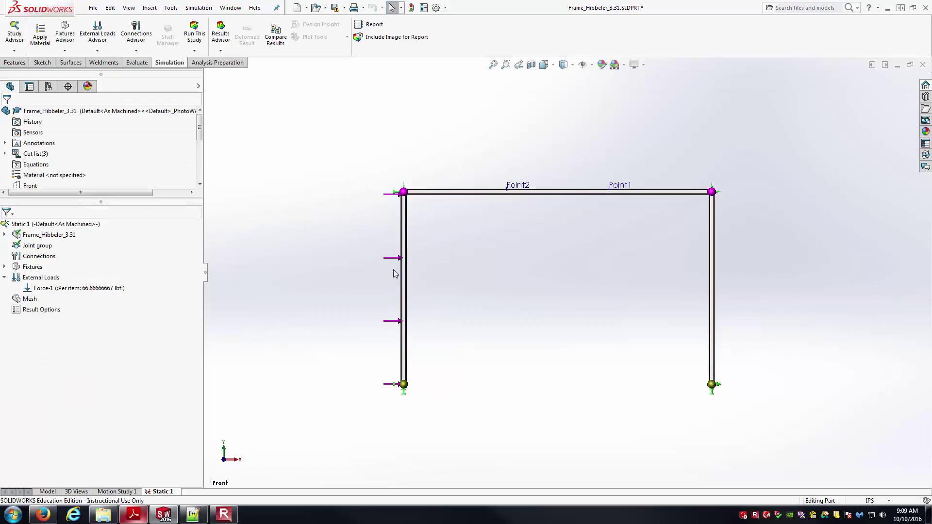
Step: Start a second force at Point2 on the top beam, referenced to the Front plane
middle_click_drag(511, 265, 485, 333)
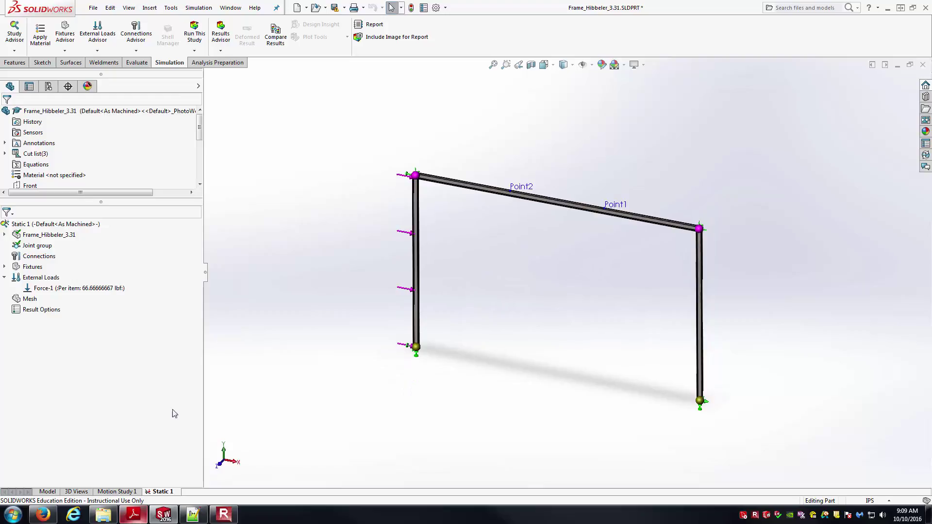
left_click(139, 517)
left_click(140, 518)
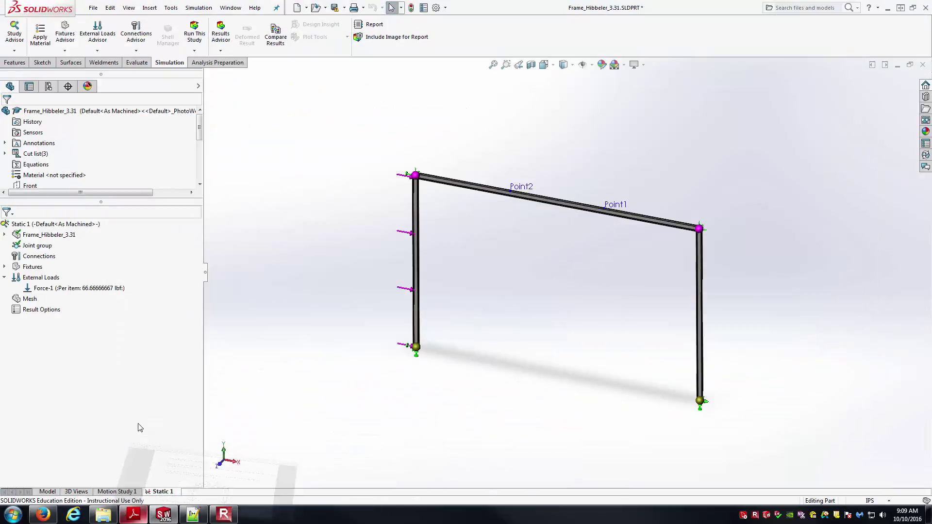
right_click(48, 279)
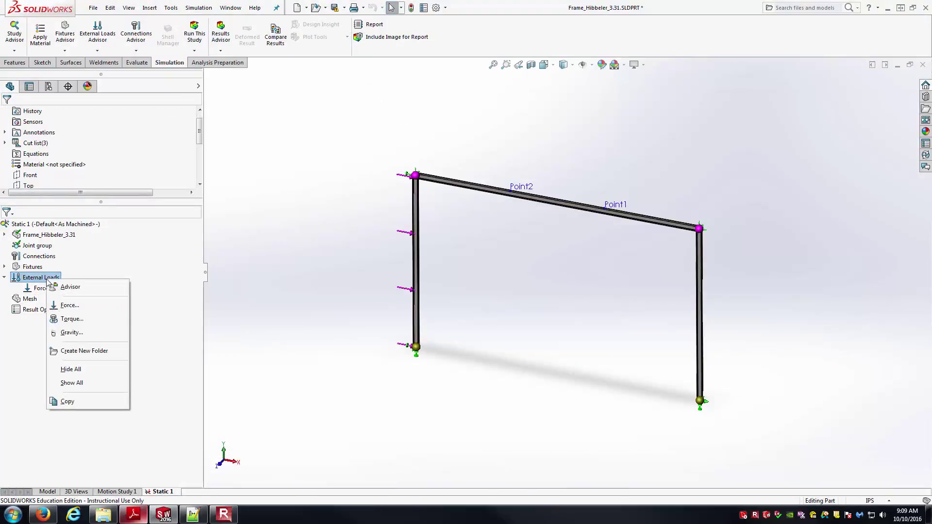
left_click(77, 305)
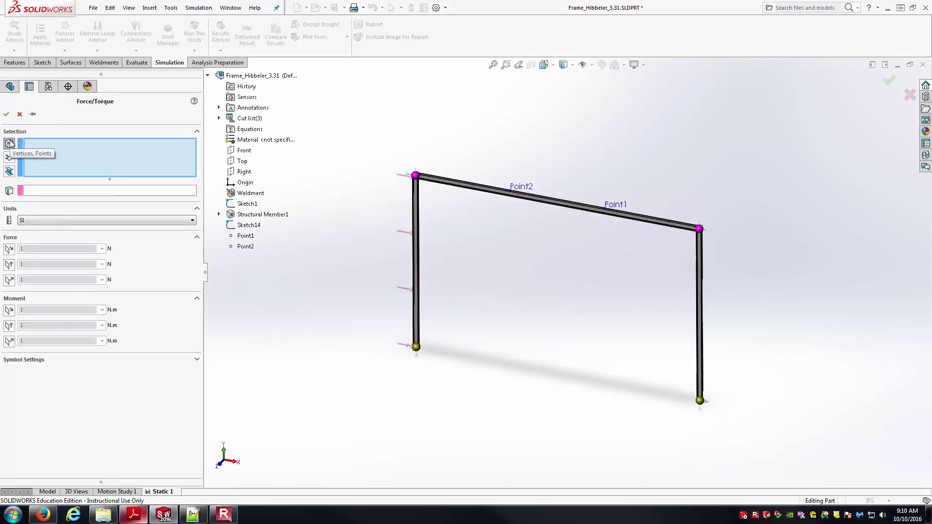
left_click(9, 144)
left_click(515, 191)
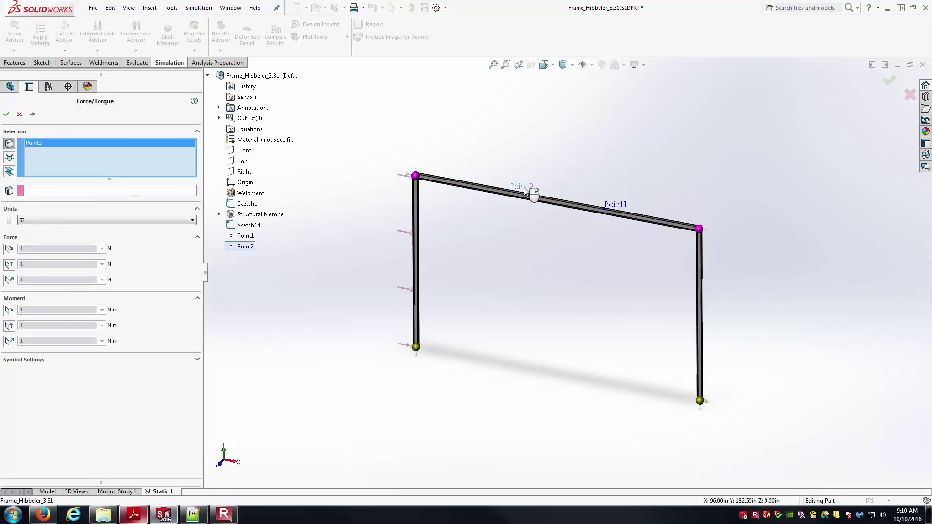
left_click(137, 190)
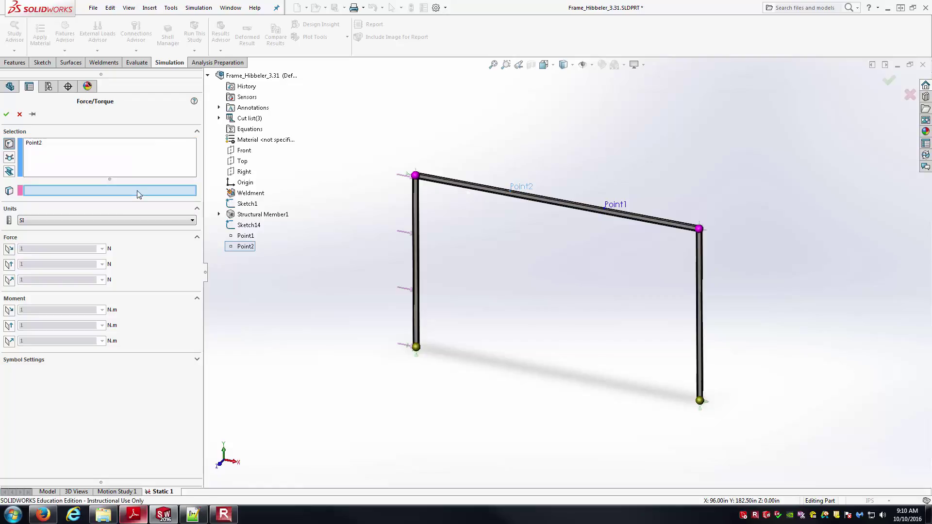
left_click(246, 151)
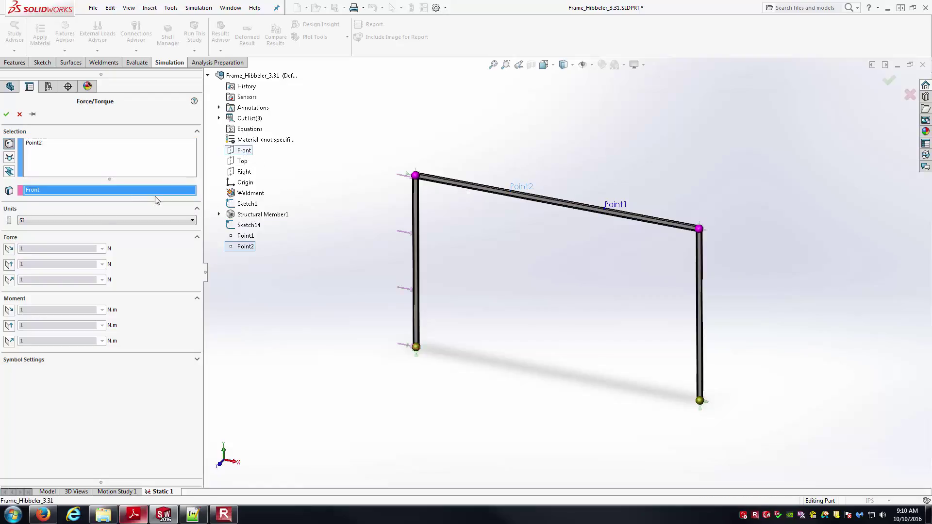
Step: Set English (IPS) units and 6000 lbf downward along the plane's second direction, then confirm
left_click(87, 221)
left_click(88, 236)
left_click(9, 265)
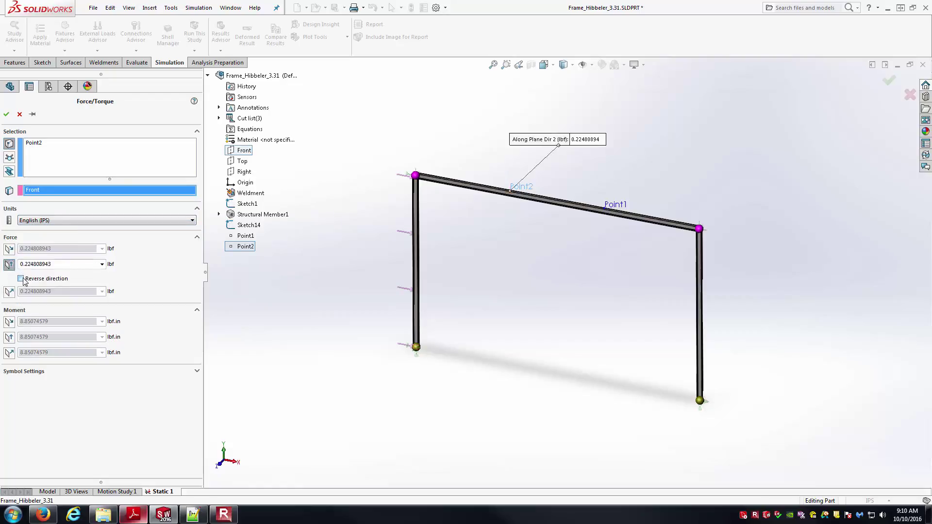
double_click(71, 267)
type("6000")
left_click(6, 115)
Step: Add a third force at Point1, referenced to the Front plane, in English (IPS) units
right_click(65, 278)
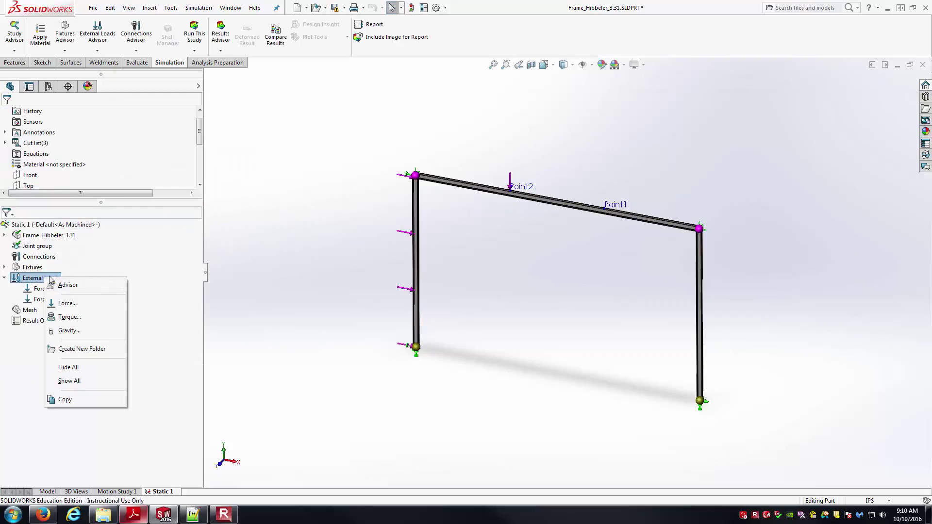
left_click(67, 303)
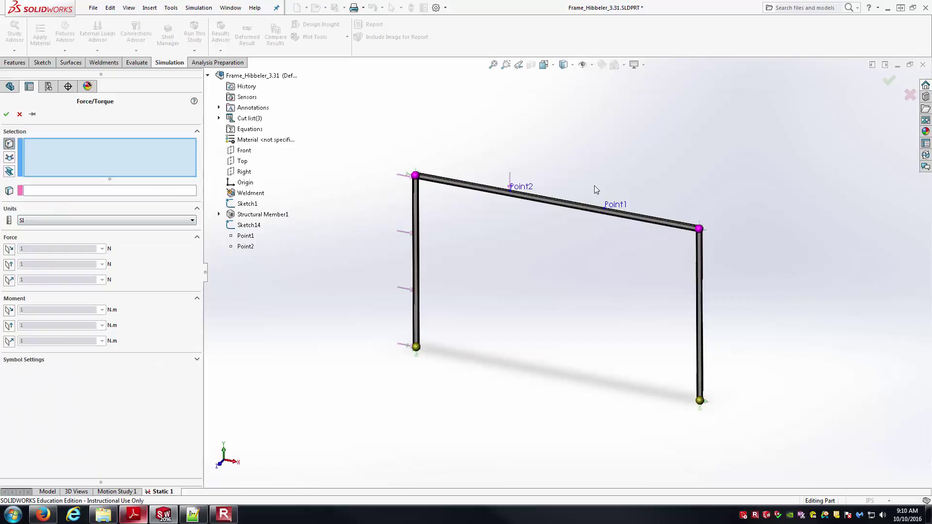
left_click(612, 207)
left_click(124, 190)
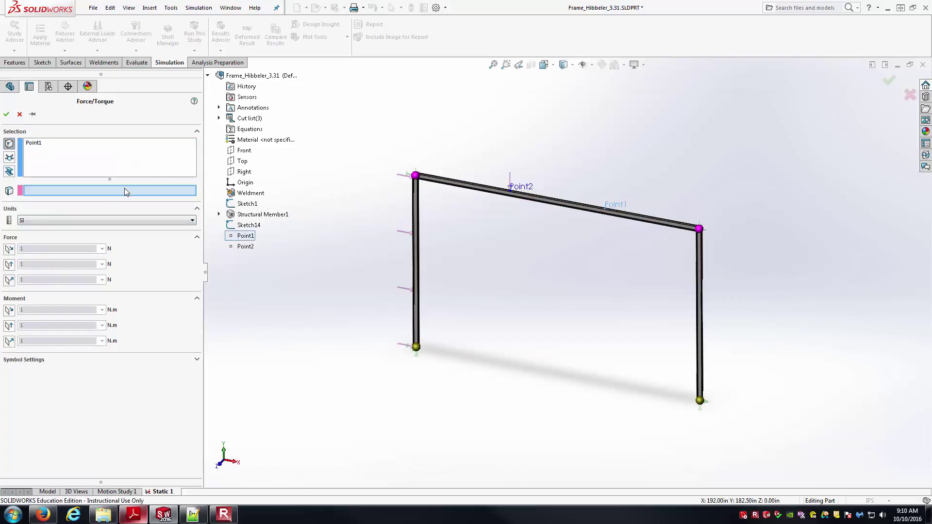
left_click(241, 152)
left_click(97, 221)
left_click(67, 241)
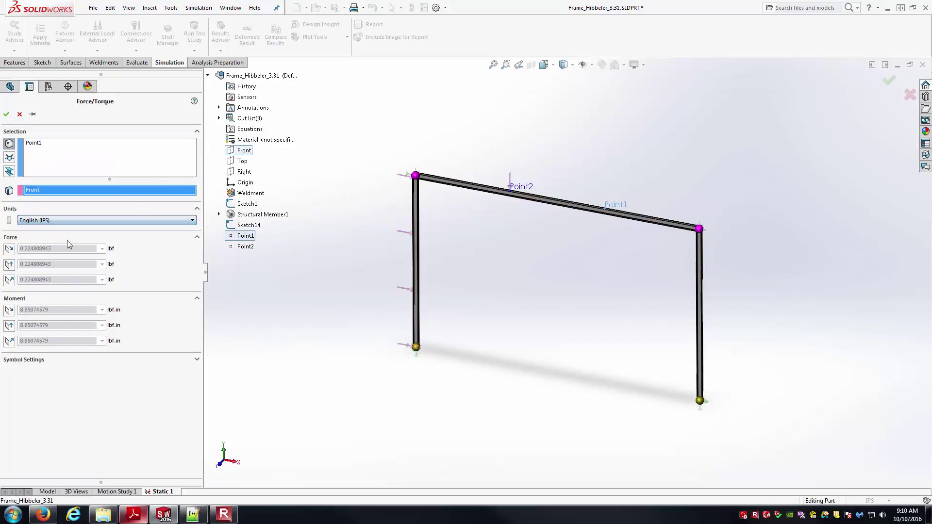
Step: Set 3000 lbf along the second plane direction, confirm, and collapse External Loads
left_click(8, 264)
left_click(69, 267)
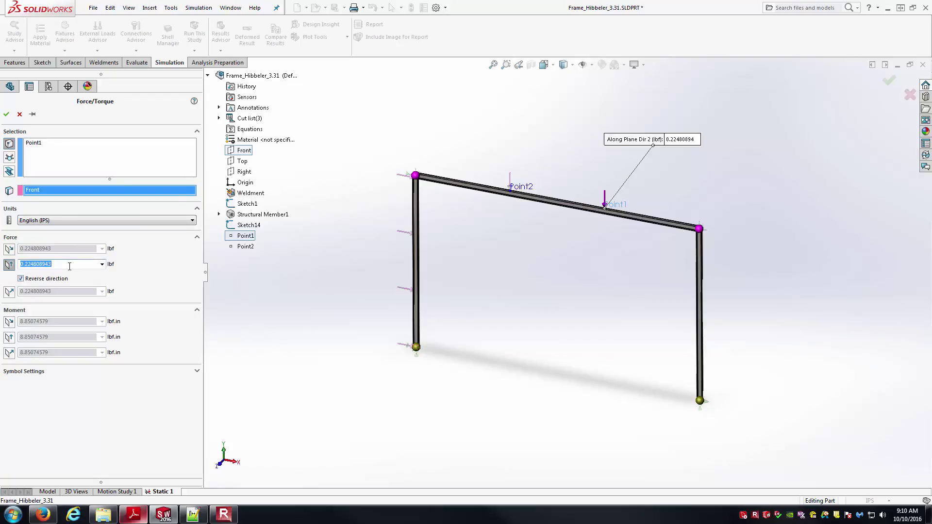
type("3000")
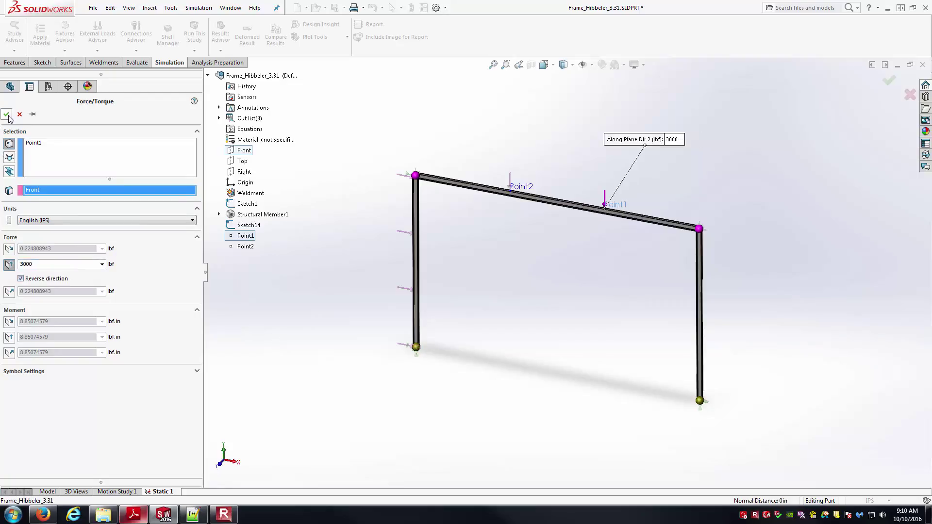
left_click(7, 114)
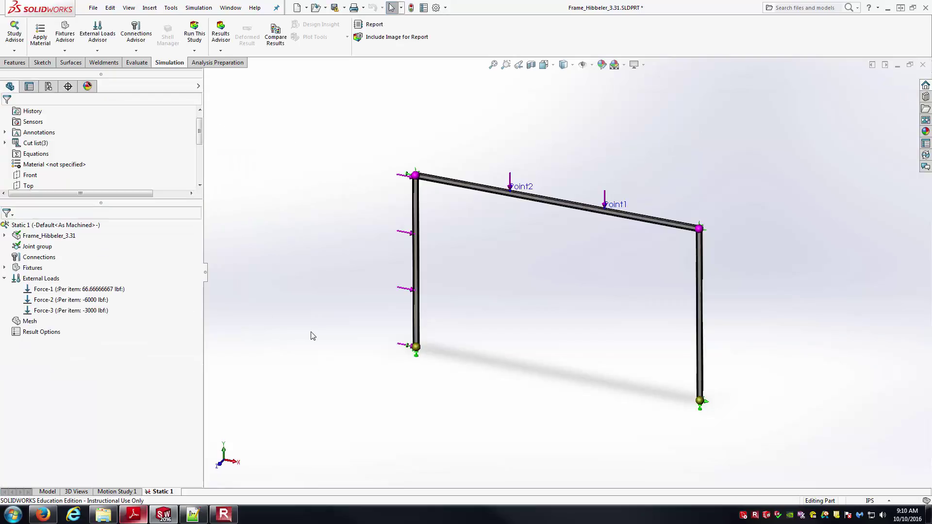
middle_click_drag(557, 327, 616, 289)
scroll(613, 290, "down", 2)
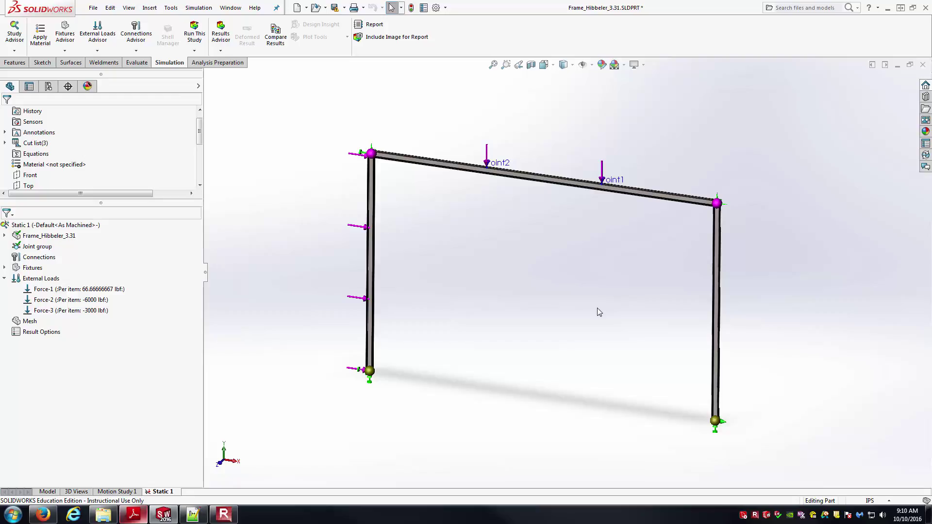
left_click(4, 278)
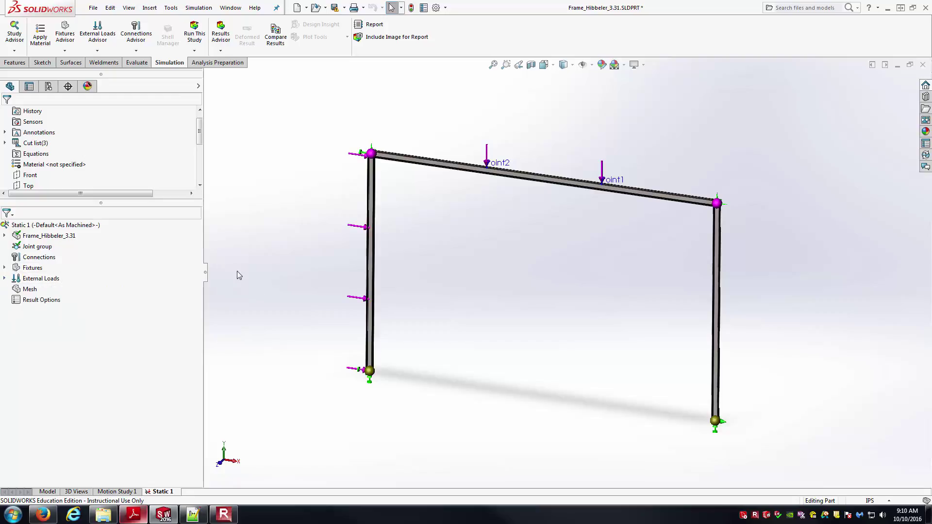
Step: Mesh and run Static 1, then view the resulting stress plot in isometric orientation
right_click(29, 289)
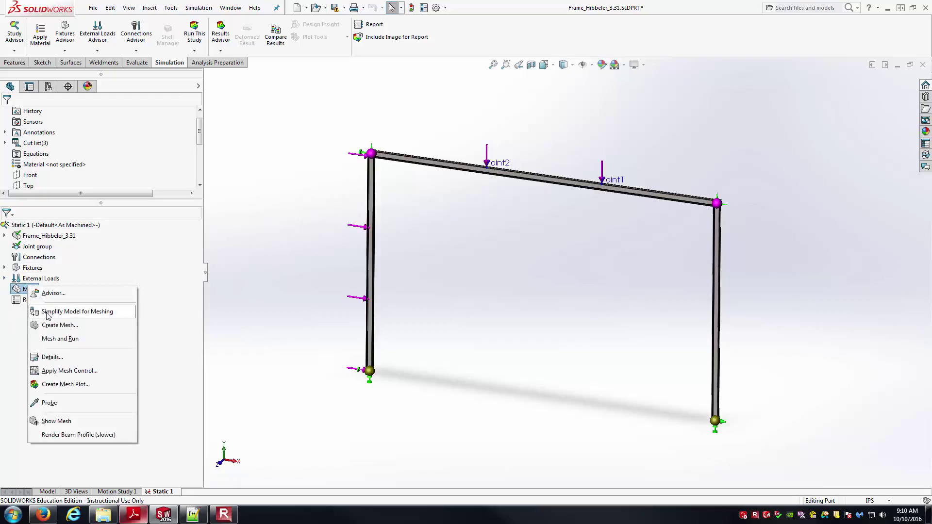
left_click(56, 339)
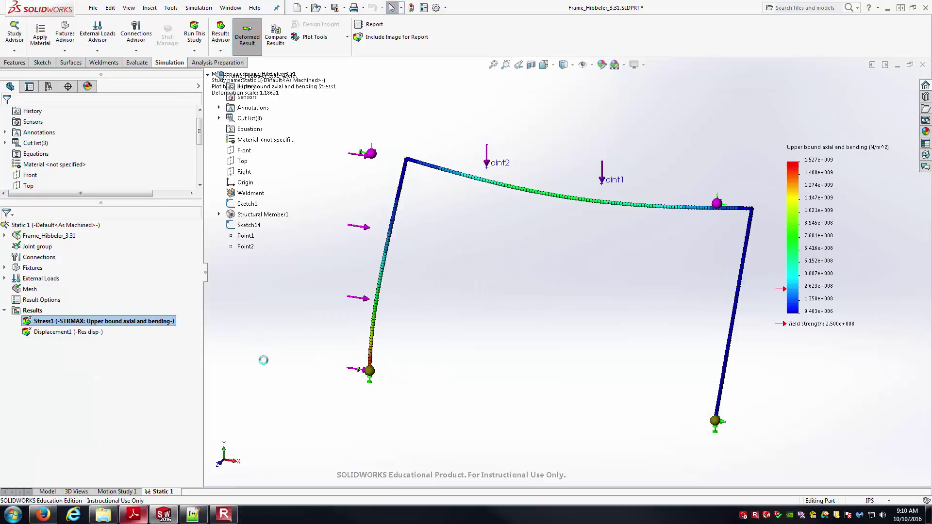
scroll(628, 293, "up", 3)
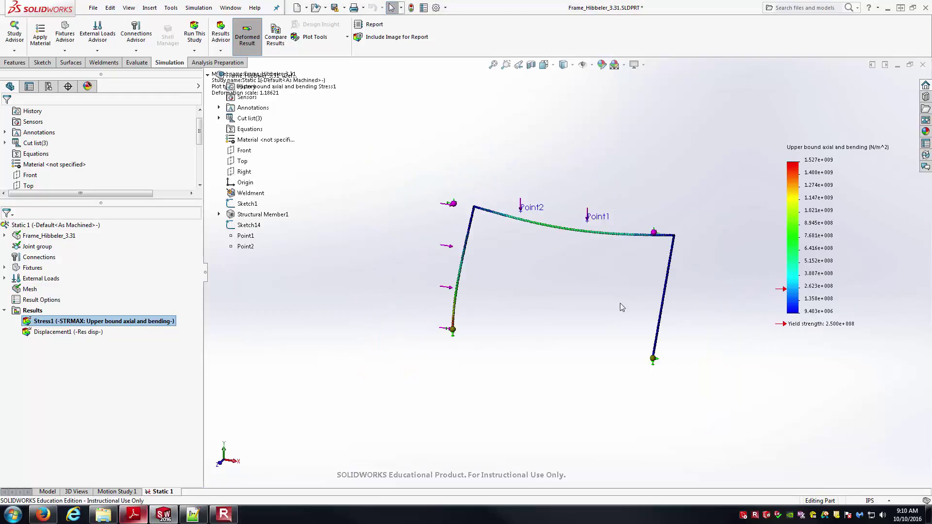
scroll(631, 290, "down", 1)
left_click(544, 64)
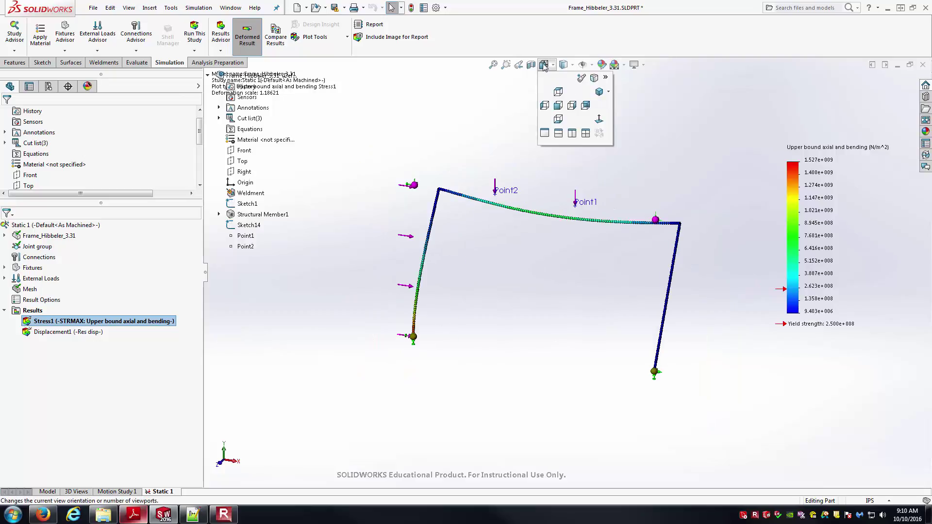
left_click(608, 92)
left_click(620, 103)
left_click(207, 75)
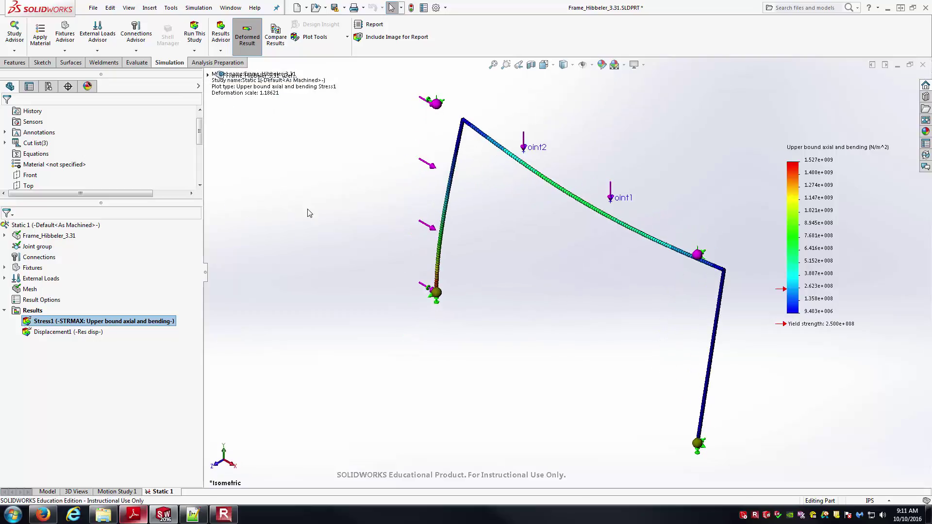
scroll(311, 214, "up", 1)
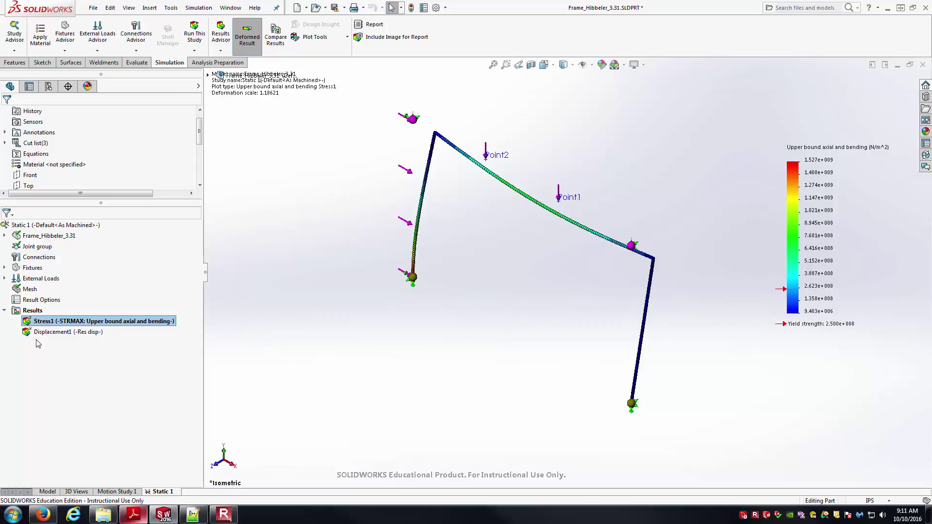
Step: Define a Shear Force in Dir1 beam diagram in lbf for all frame members
right_click(32, 311)
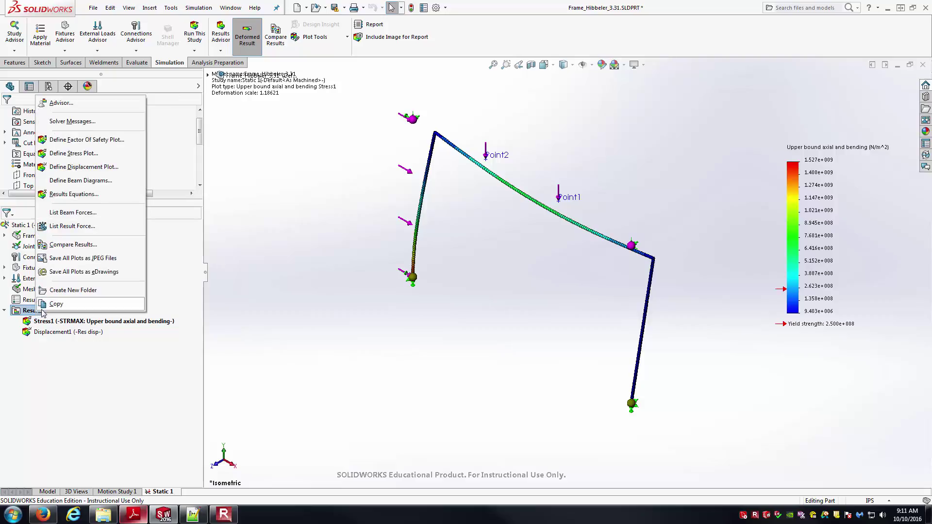
left_click(86, 183)
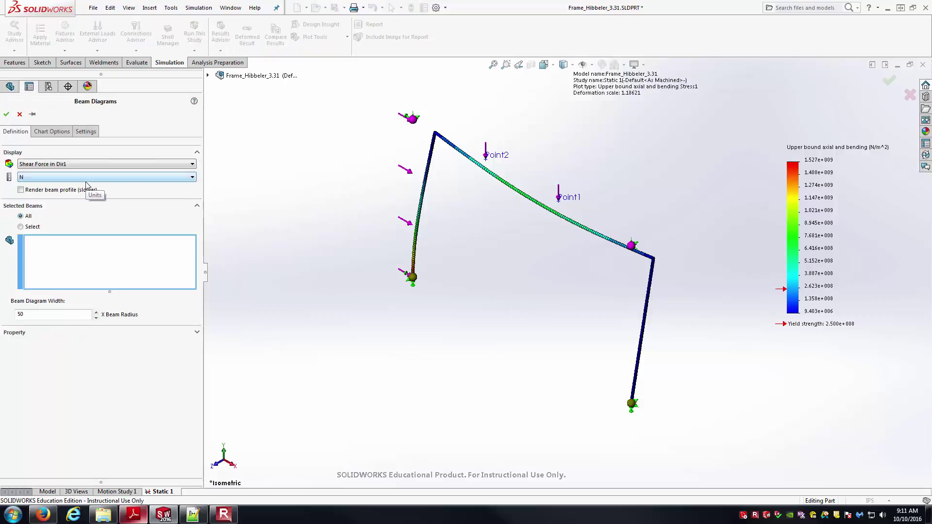
left_click(53, 178)
left_click(54, 193)
key("Return")
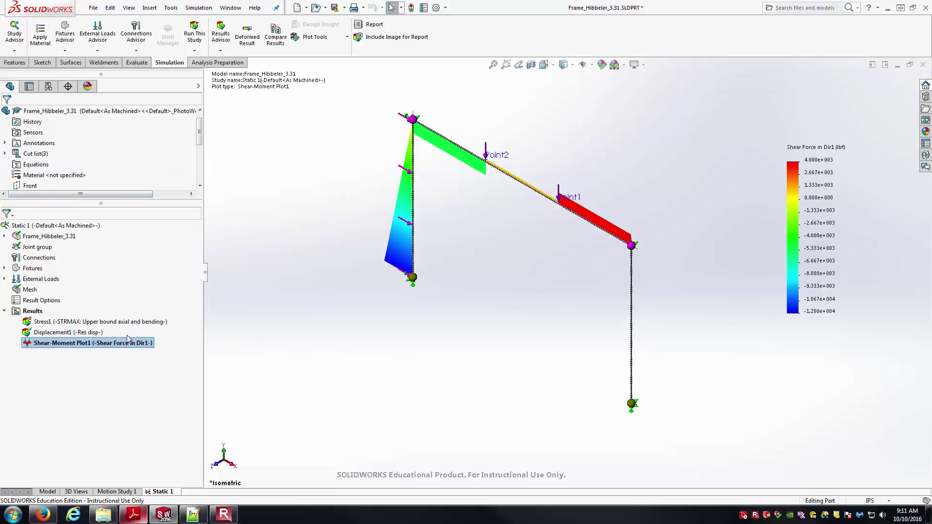
Step: Change the Shear-Moment Plot1 legend number format to floating
right_click(66, 348)
left_click(71, 191)
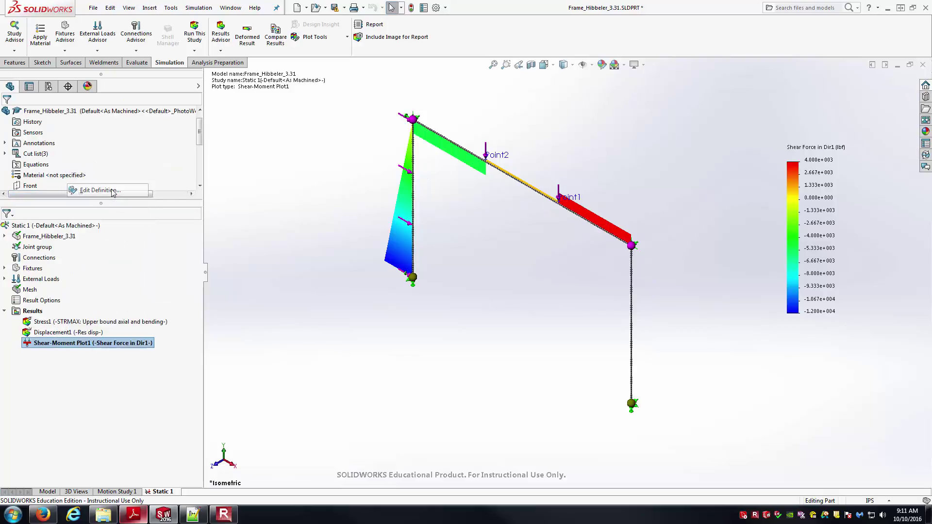
left_click(52, 132)
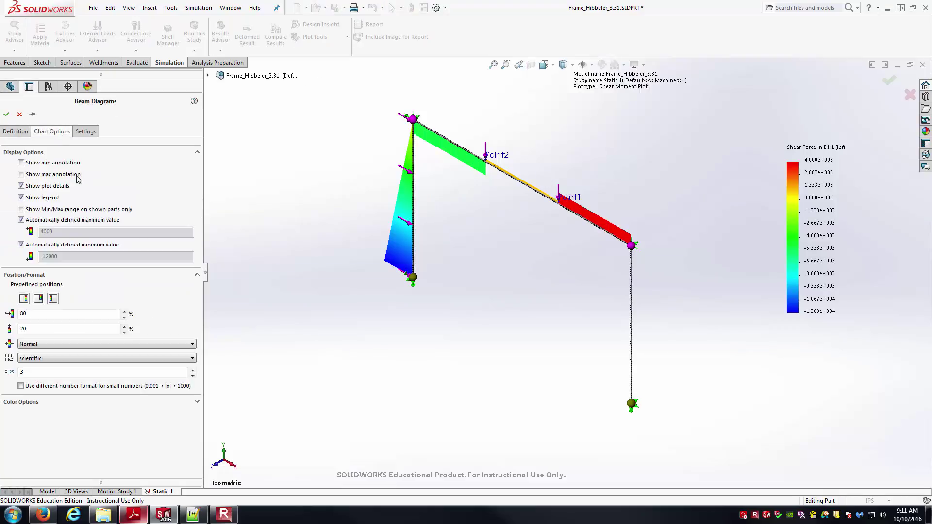
left_click(77, 358)
left_click(76, 373)
key("Return")
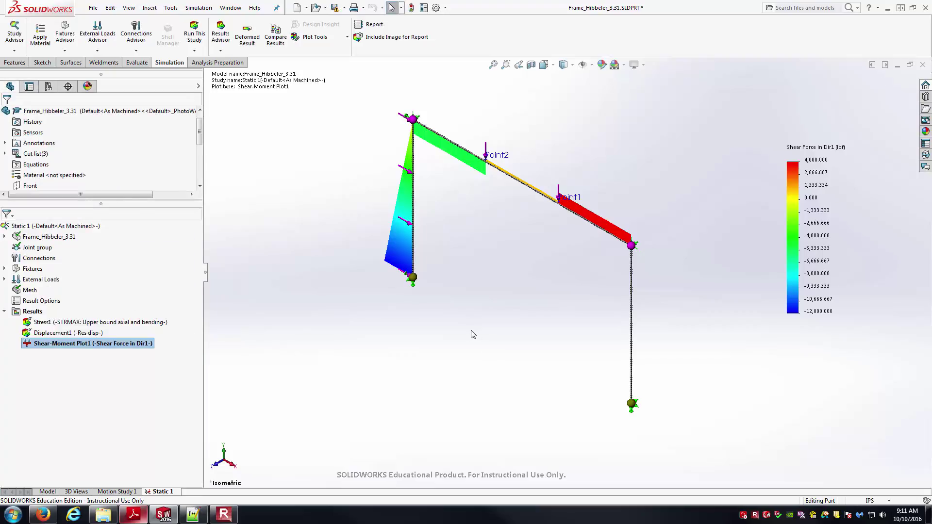
left_click(544, 65)
Step: View the shear diagram from the Front and zoom out to show the whole frame
left_click(558, 105)
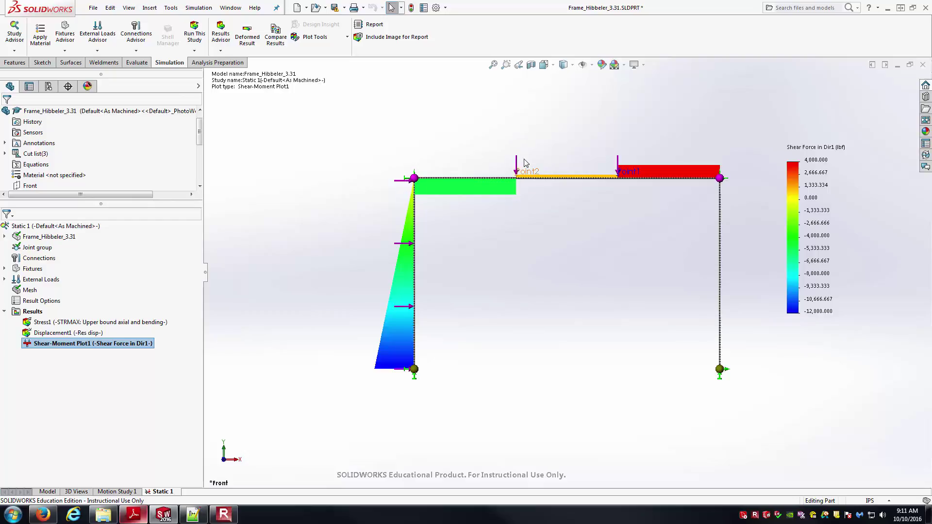
key("z")
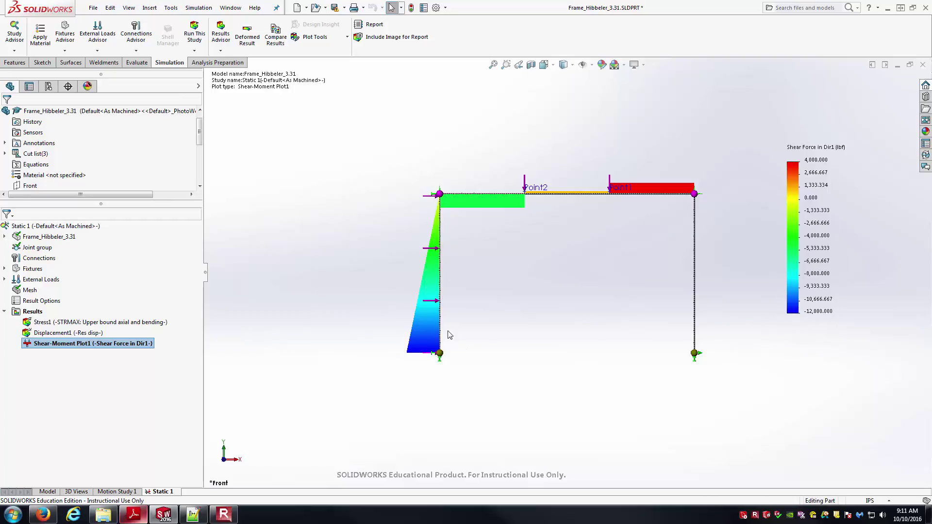
Step: Scroll the hand-calculation PDF to the Member AB shear and moment diagrams, then return to SOLIDWORKS
left_click(133, 515)
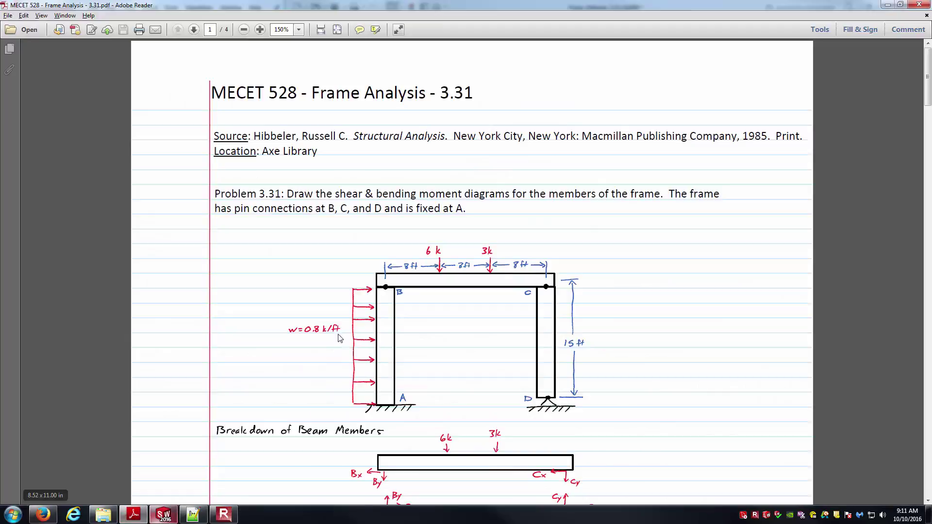
scroll(340, 333, "down", 15)
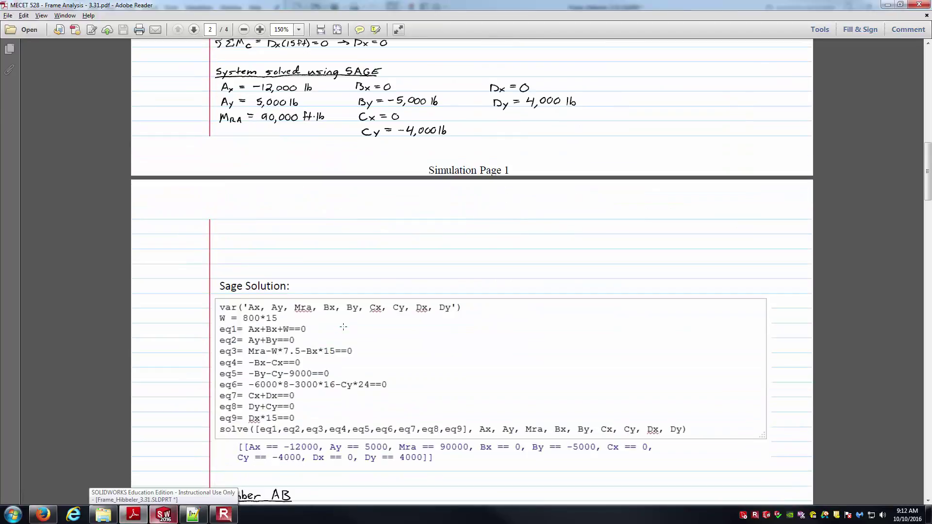
scroll(343, 326, "down", 10)
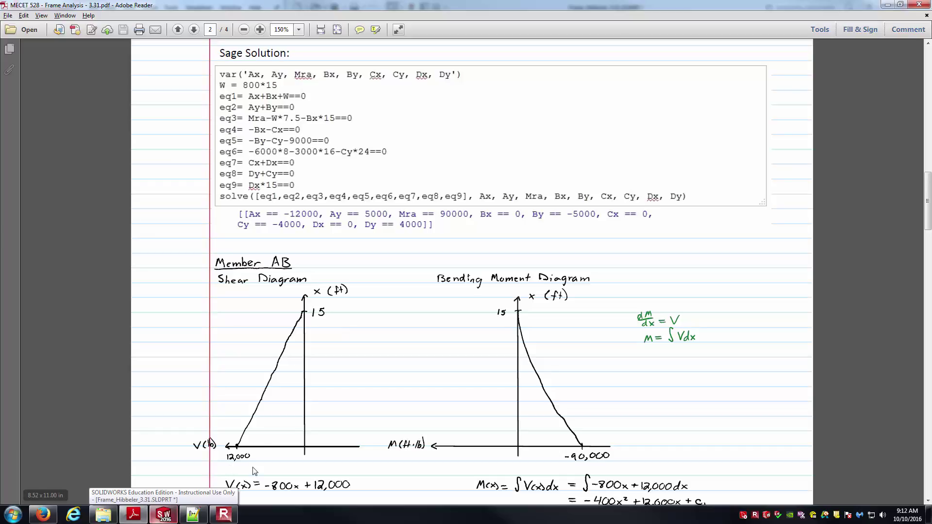
scroll(260, 454, "down", 1)
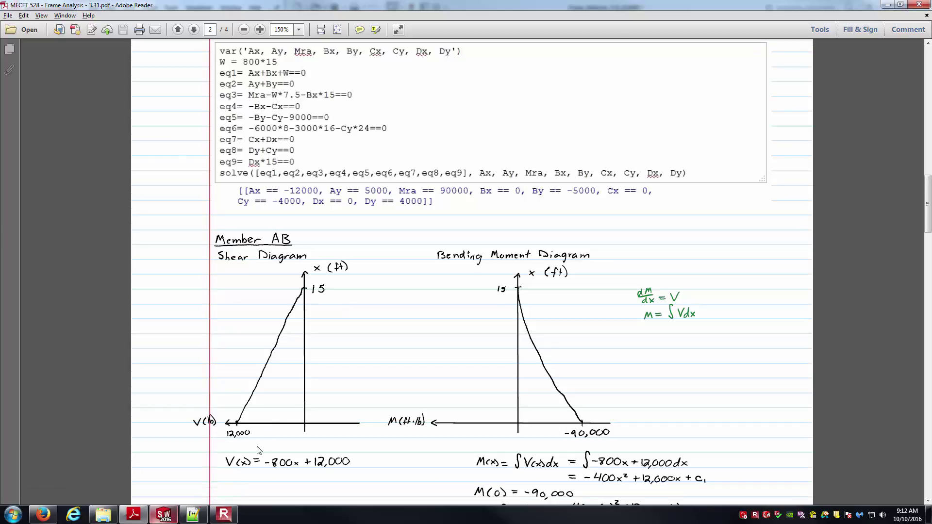
left_click(163, 515)
middle_click_drag(576, 276, 570, 314)
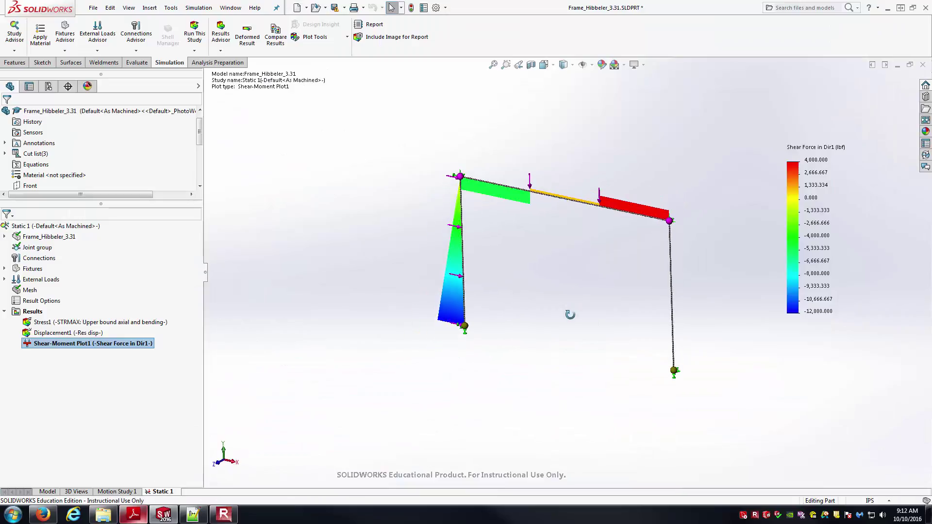
right_click(103, 344)
left_click(152, 189)
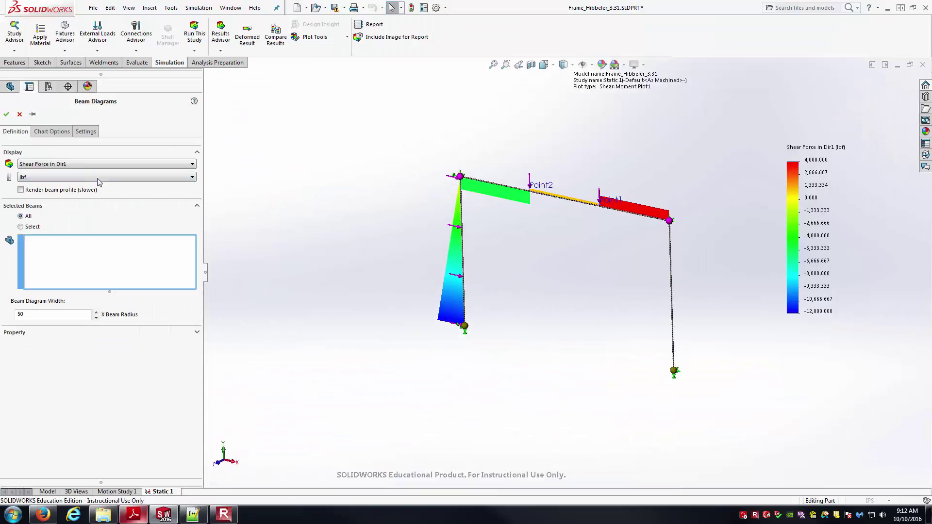
left_click(81, 166)
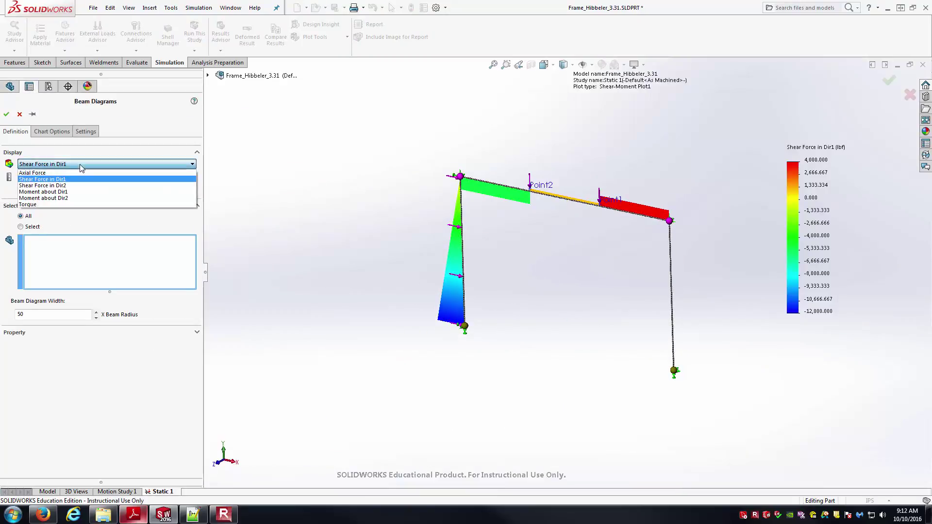
left_click(81, 185)
key("Return")
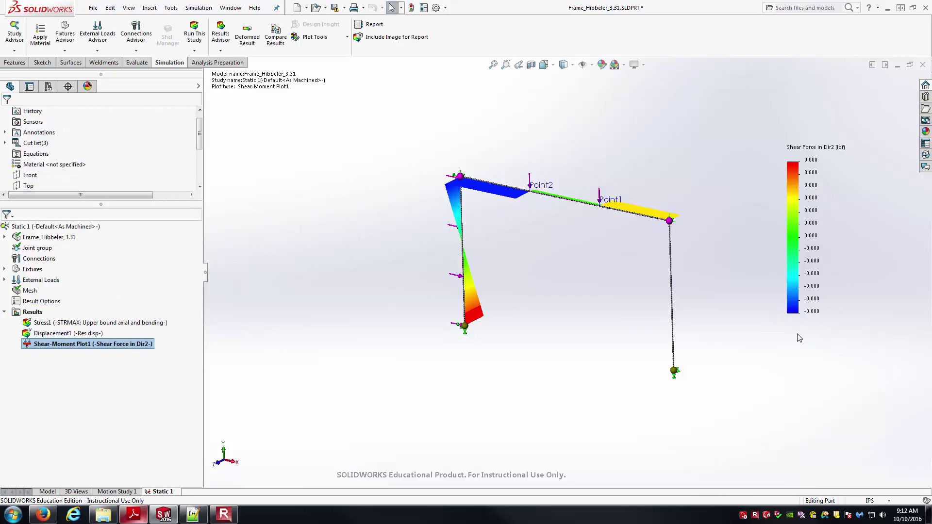
right_click(125, 356)
left_click(162, 188)
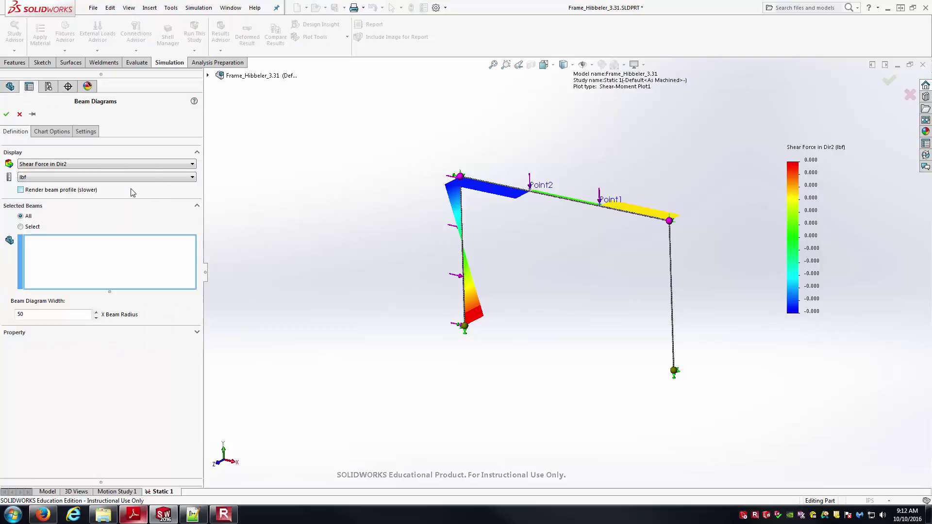
left_click(106, 164)
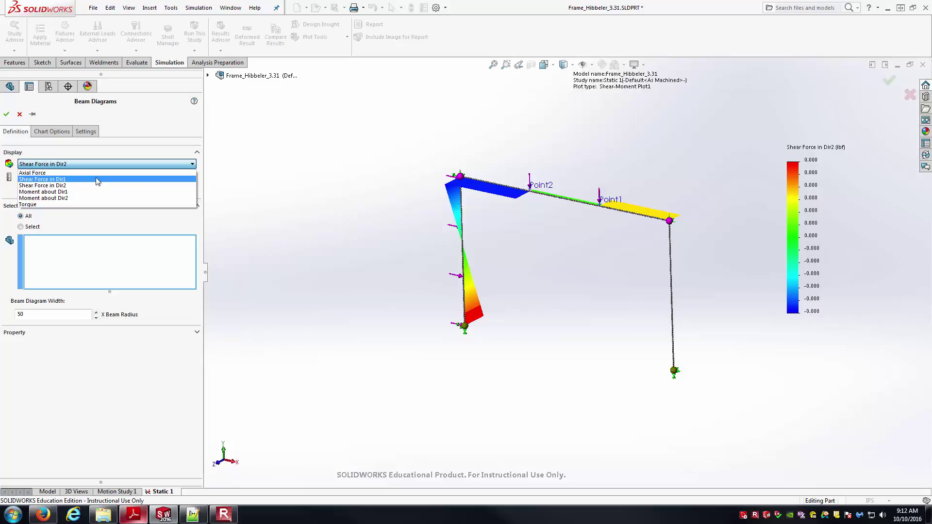
left_click(96, 179)
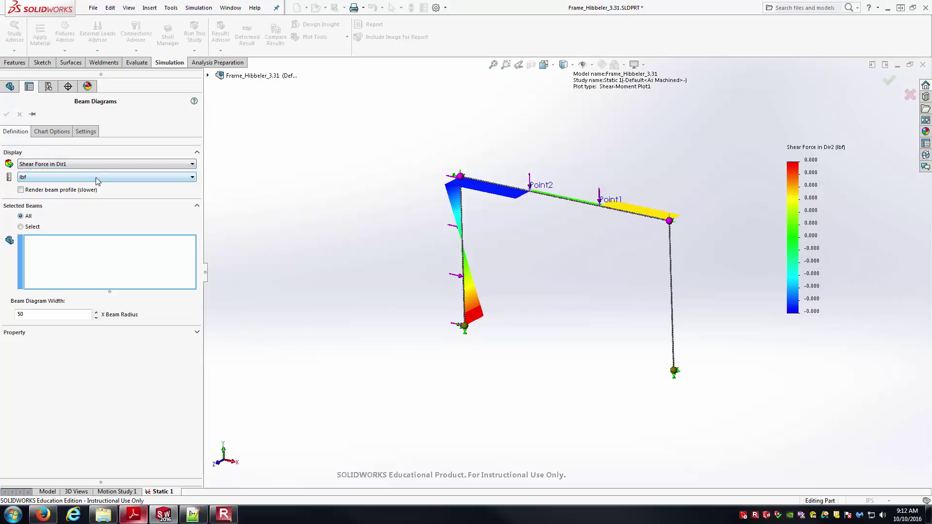
key("Return")
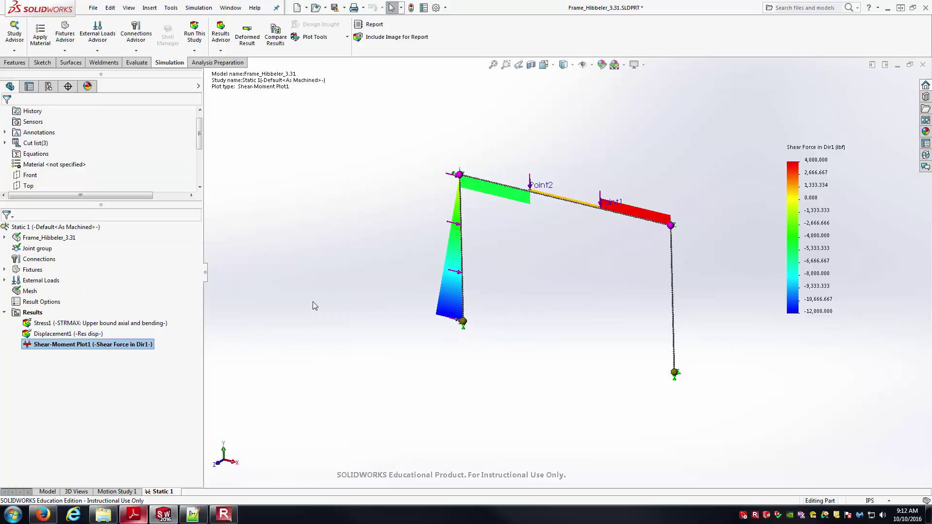
Step: Create a new beam diagram of Moment about Dir1 in lbf.in
right_click(32, 312)
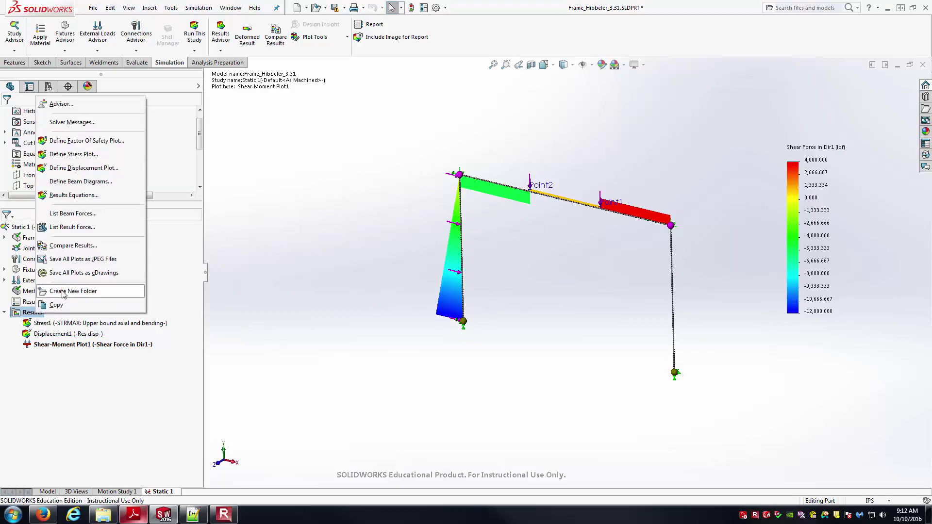
left_click(96, 181)
left_click(72, 167)
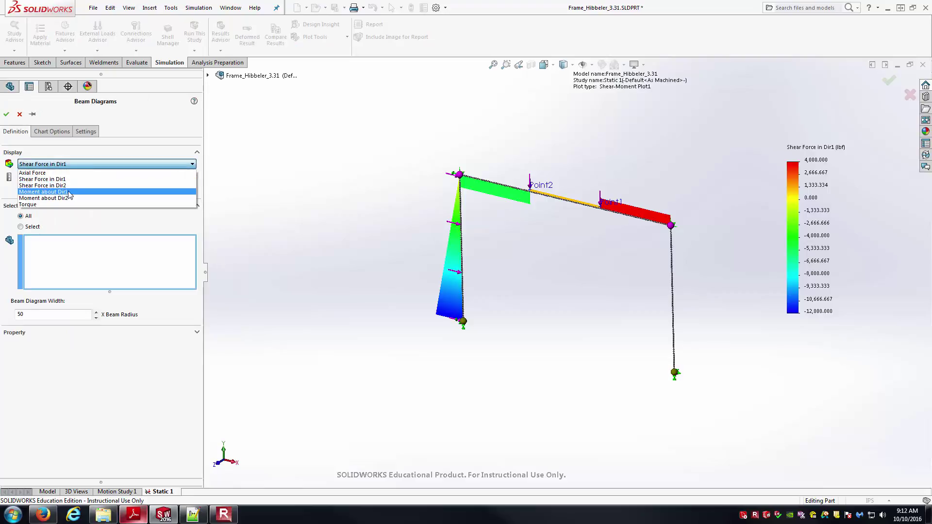
left_click(71, 192)
left_click(71, 177)
left_click(70, 192)
key("Return")
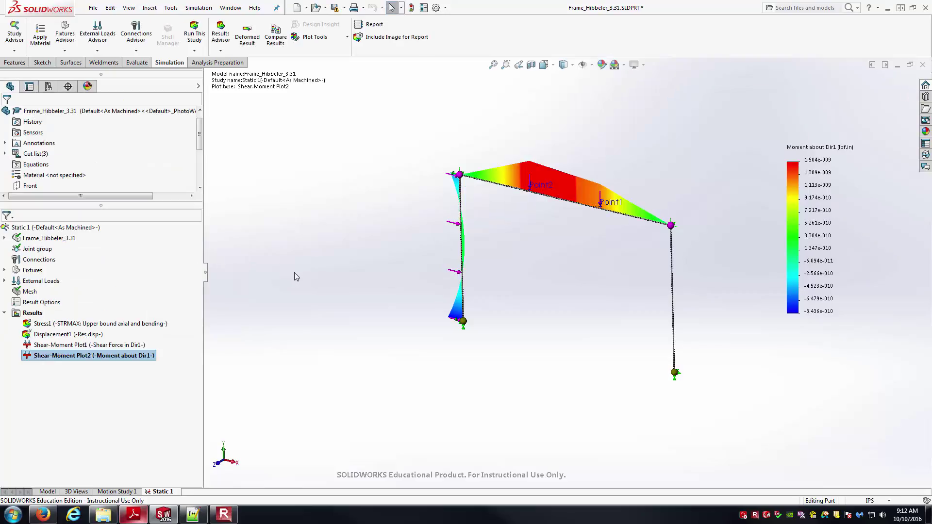
Step: Change Shear-Moment Plot2 to display Moment about Dir2
middle_click_drag(303, 294, 424, 324)
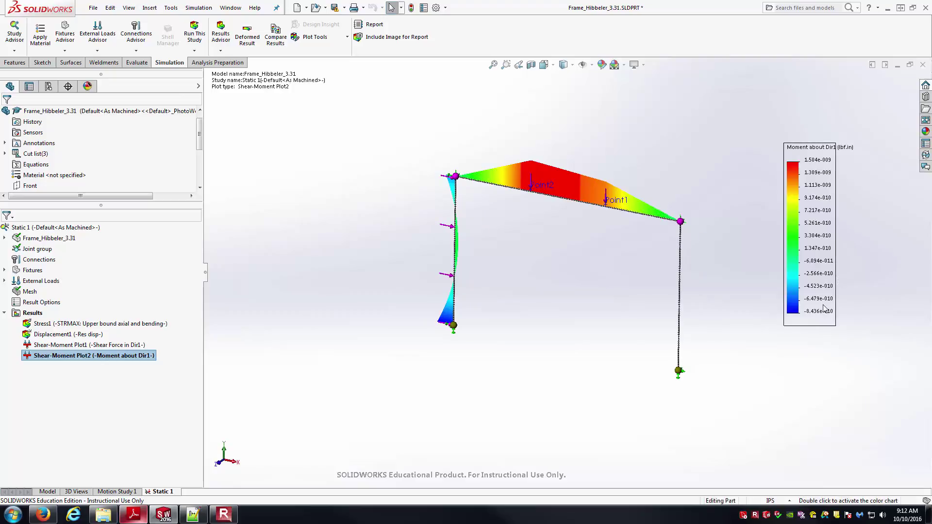
right_click(136, 357)
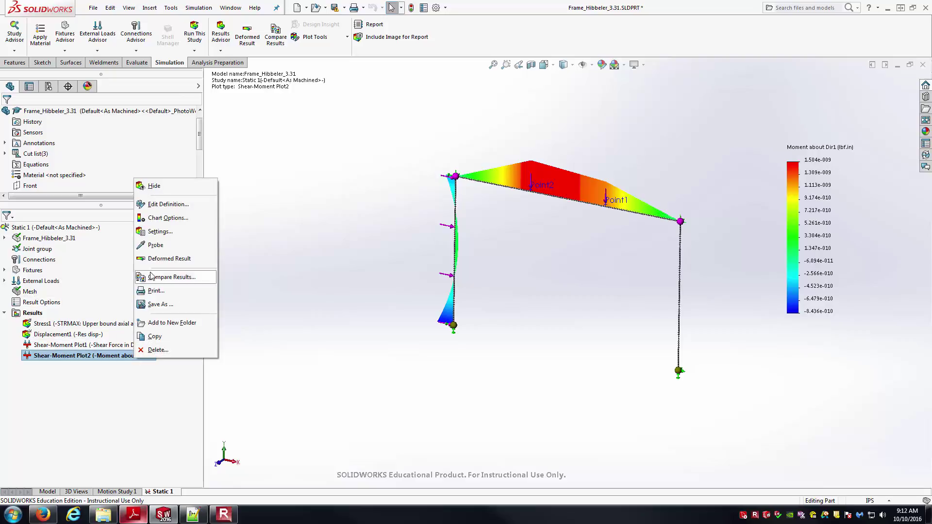
left_click(162, 204)
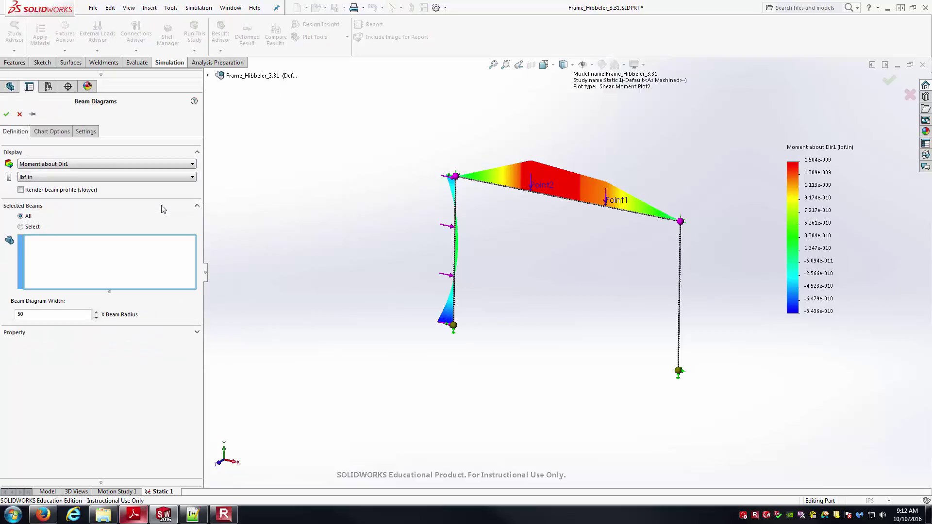
left_click(153, 165)
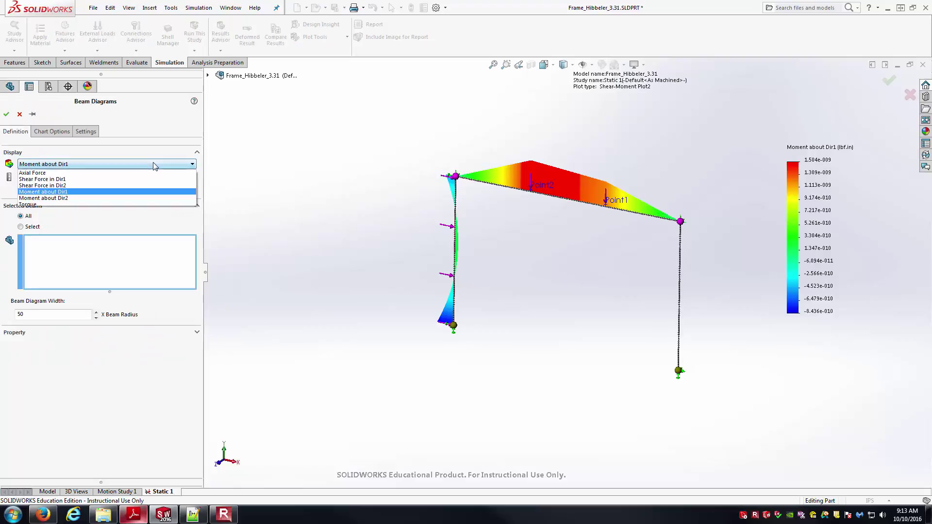
left_click(147, 198)
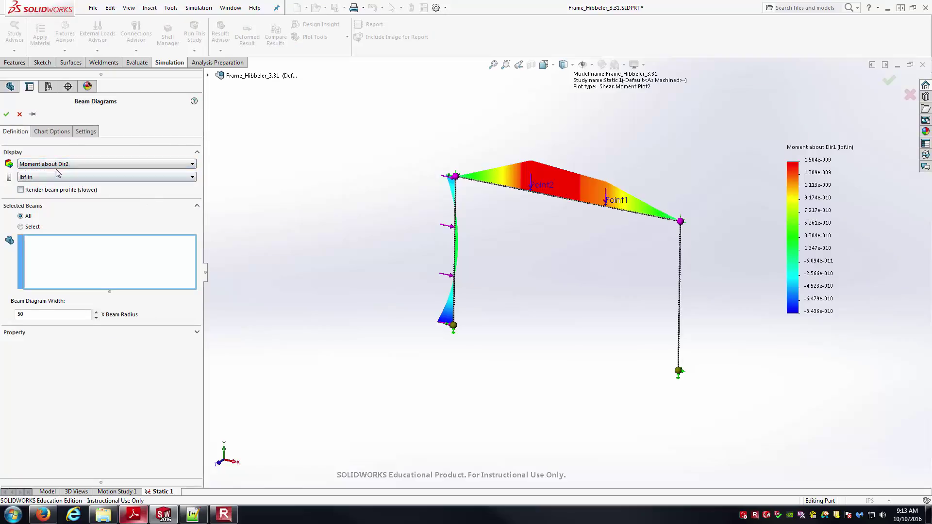
left_click(6, 113)
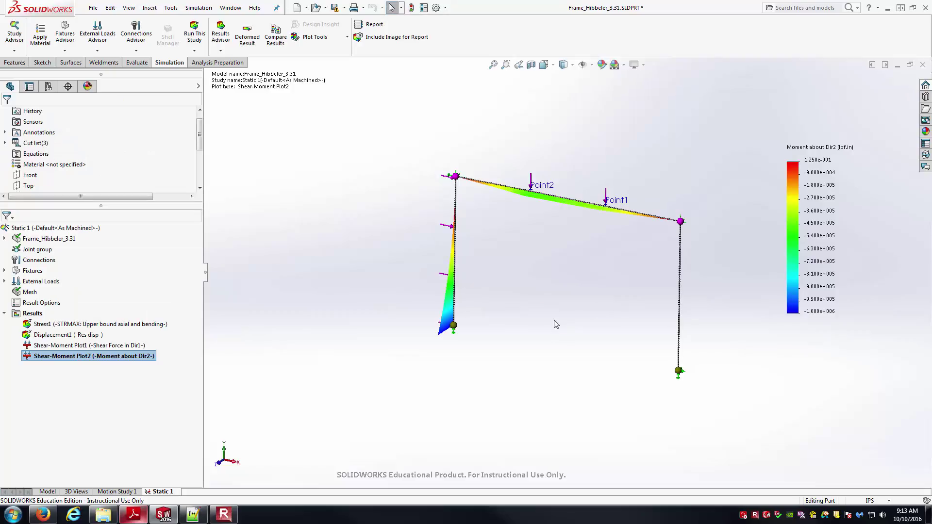
Step: Set the Shear-Moment Plot2 legend to floating format with 0 decimals
right_click(117, 360)
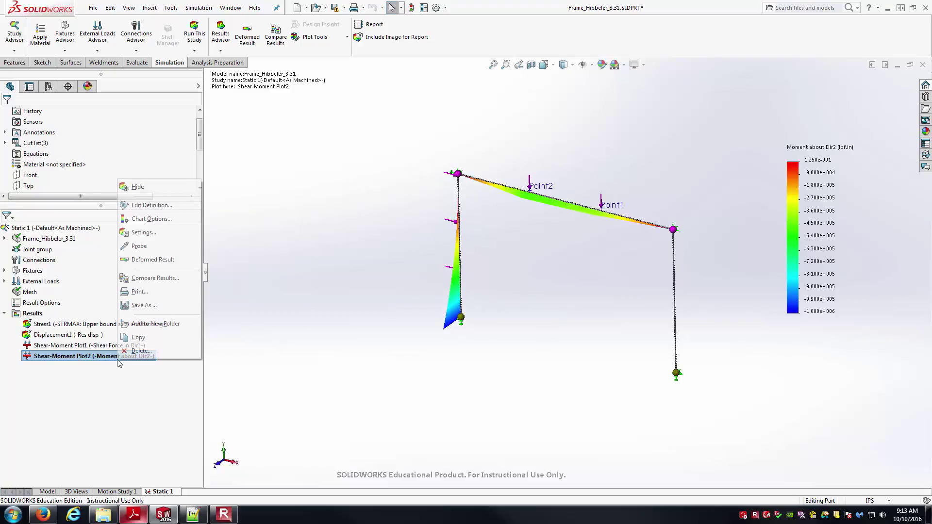
left_click(153, 205)
left_click(52, 131)
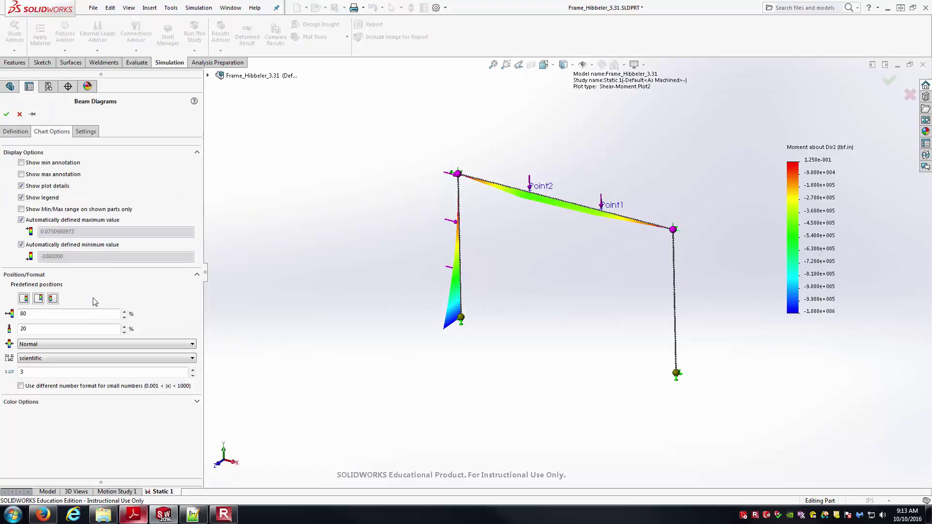
left_click(75, 359)
left_click(73, 365)
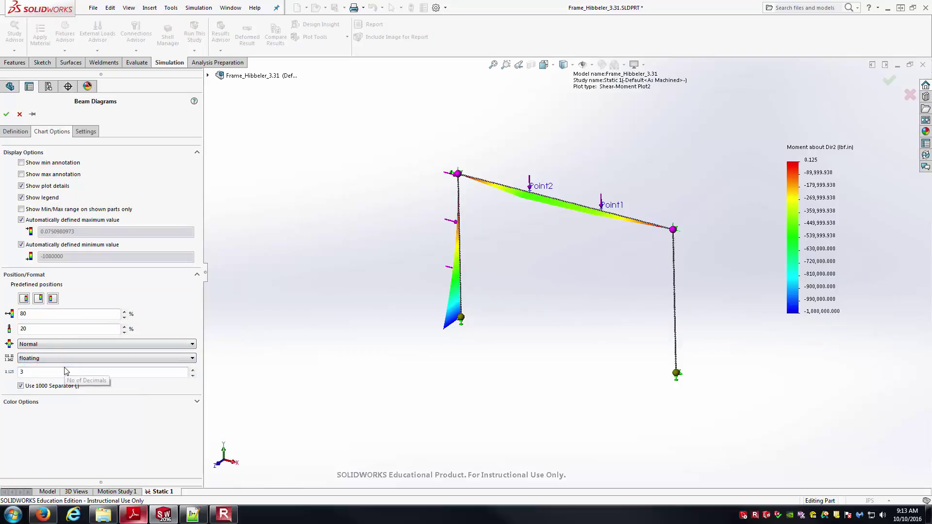
double_click(65, 370)
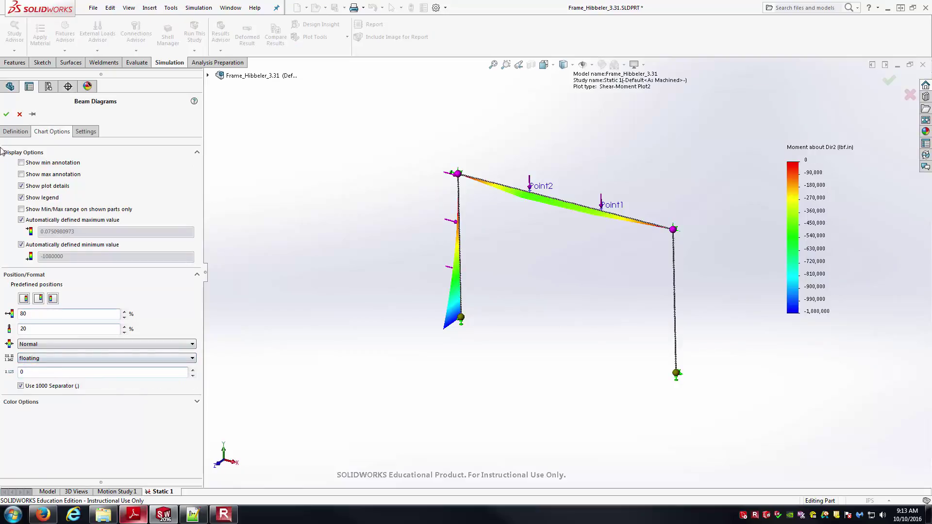
left_click(6, 114)
Step: Orbit the frame to inspect the moment diagram, then bring up the hand-calculations PDF
middle_click_drag(404, 304, 542, 298)
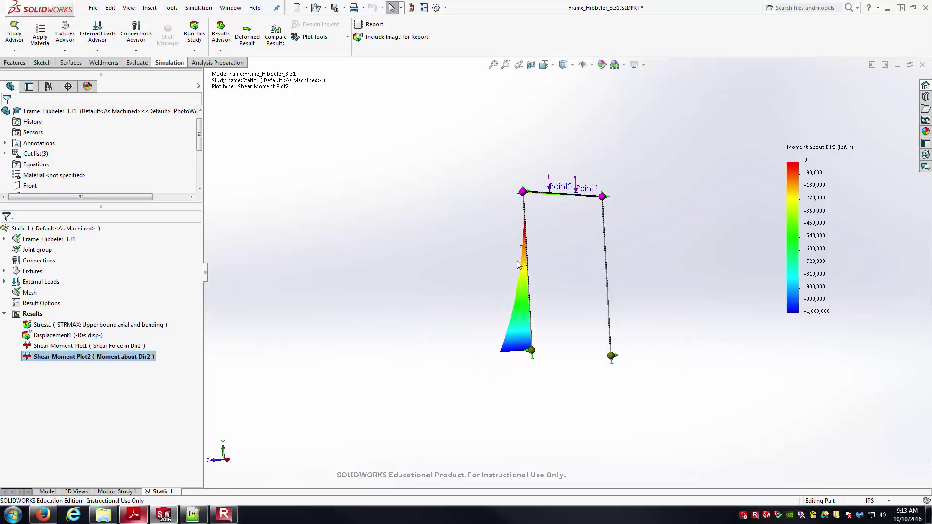
middle_click_drag(521, 251, 464, 233)
middle_click_drag(440, 268, 508, 231)
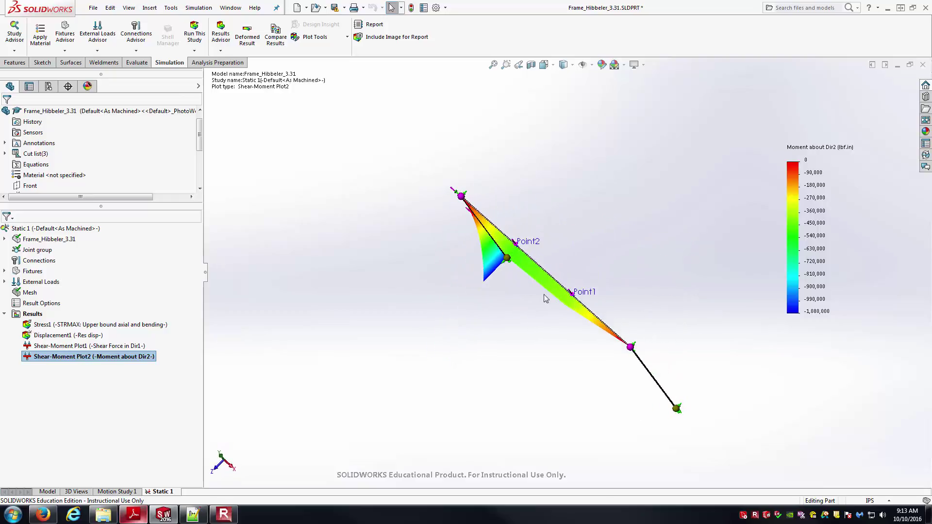
middle_click_drag(623, 330, 518, 366)
scroll(456, 374, "down", 3)
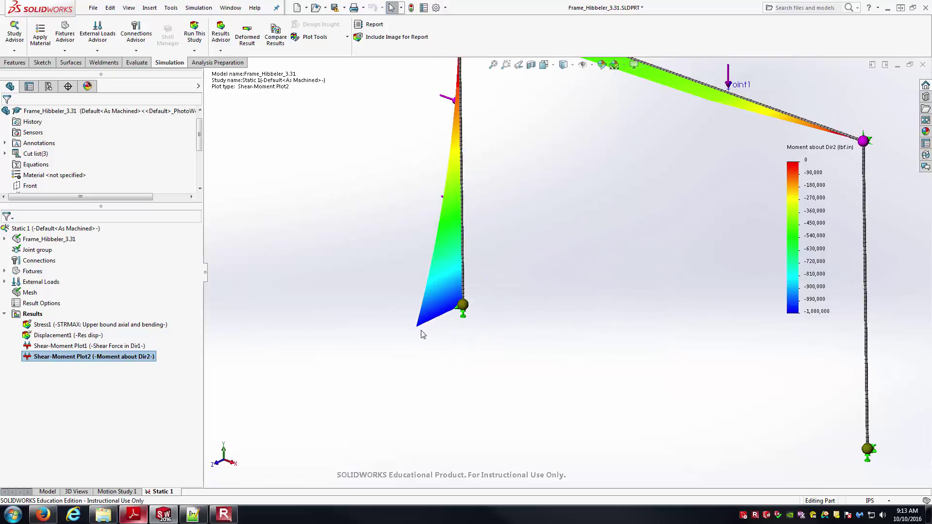
scroll(568, 334, "up", 4)
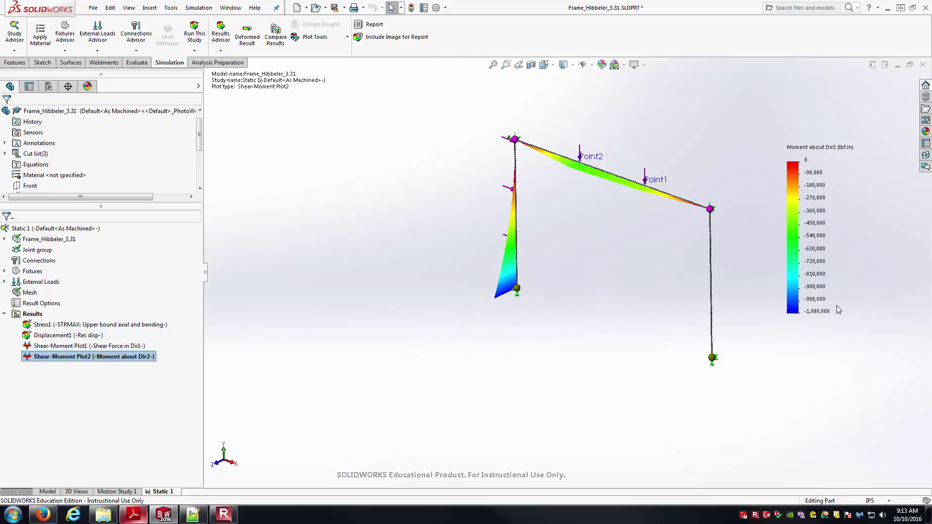
left_click(140, 518)
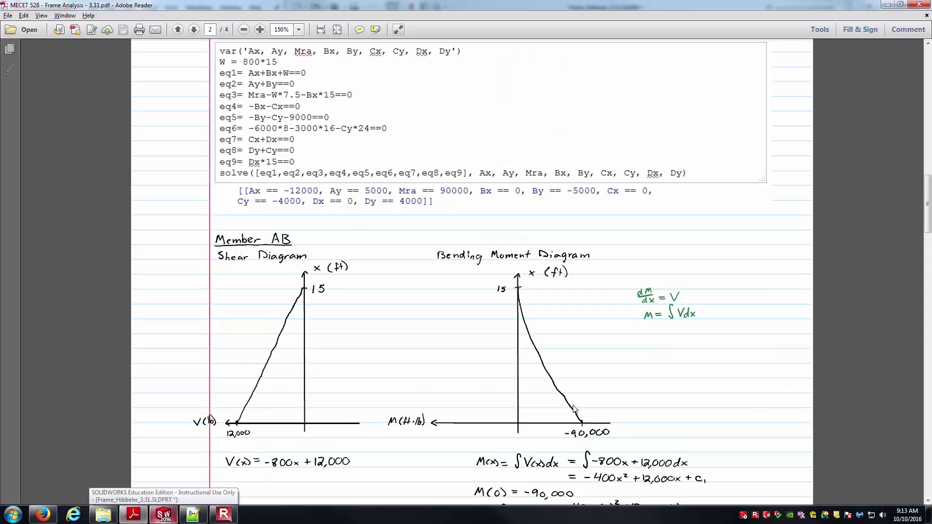
Step: Compare the Member AB shear and moment hand calculations in the PDF, then return to SOLIDWORKS
scroll(601, 425, "down", 1)
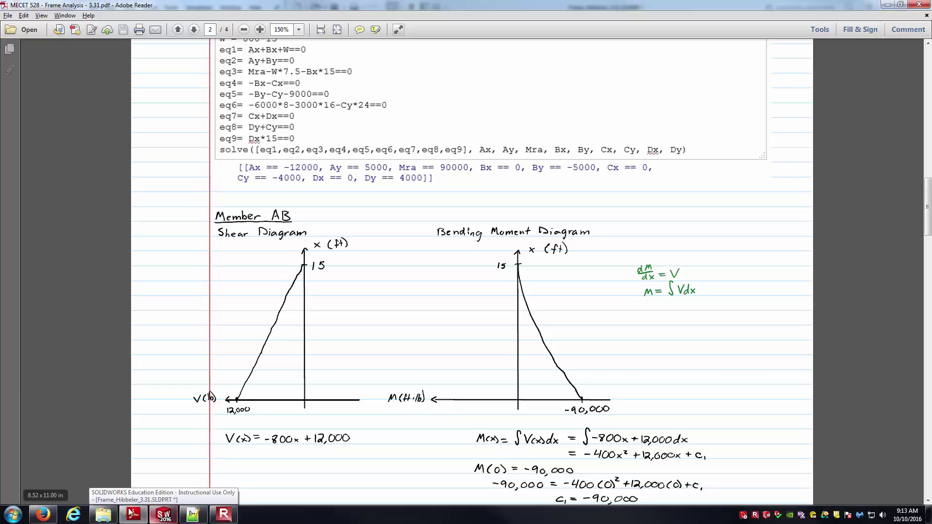
left_click(160, 517)
scroll(506, 313, "up", 2)
scroll(642, 273, "down", 1)
Step: Switch the frame's Dir2 moment plot to the Isometric view orientation
left_click(562, 67)
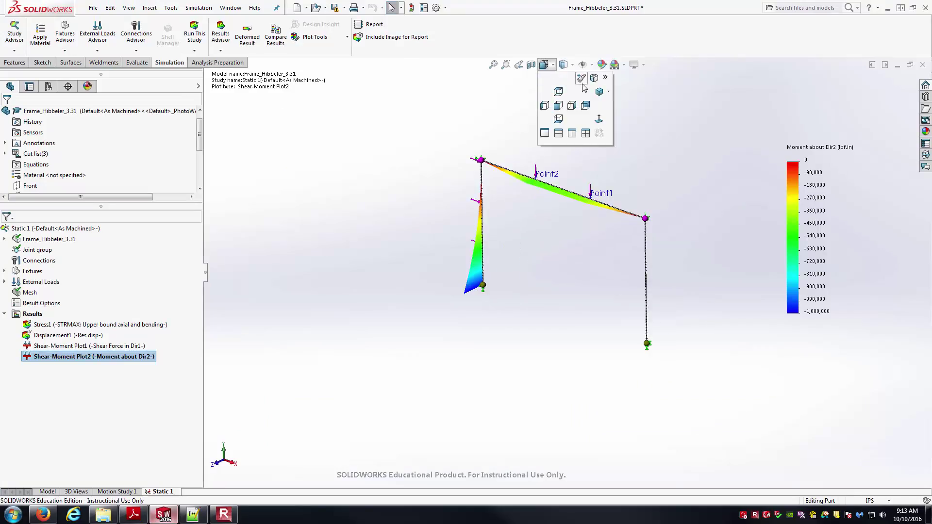
left_click(602, 94)
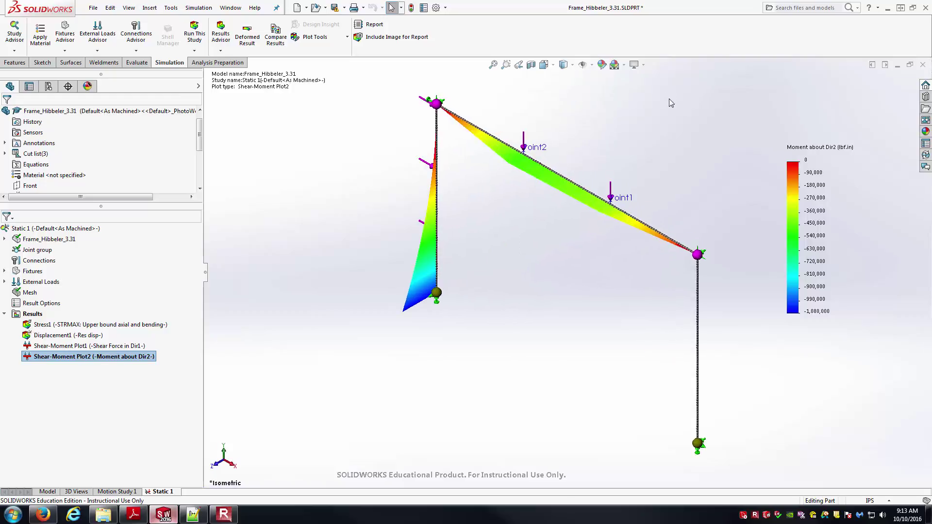